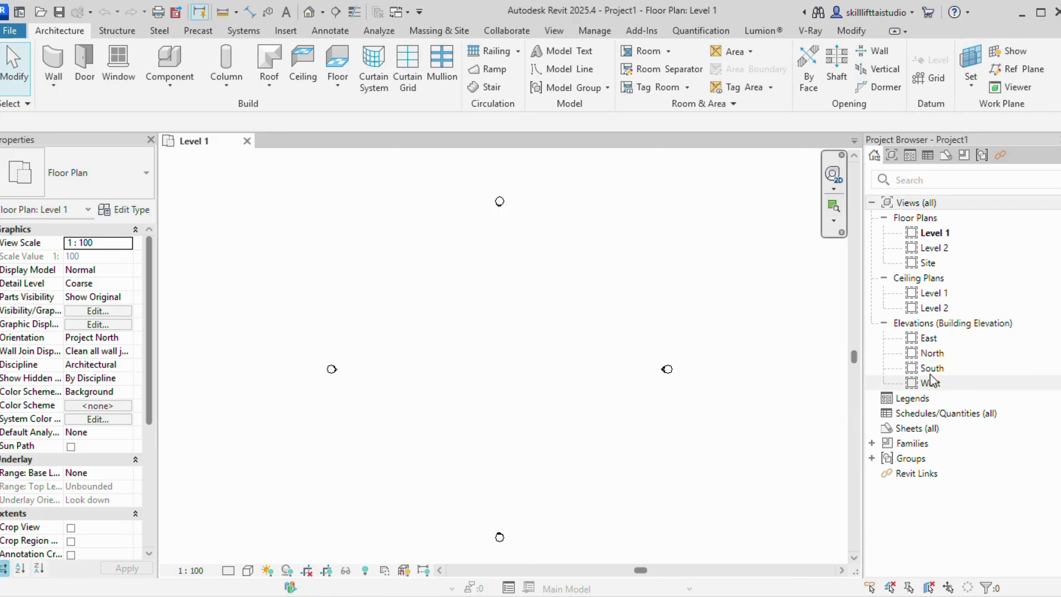
Open the East building elevation view
double_click(931, 346)
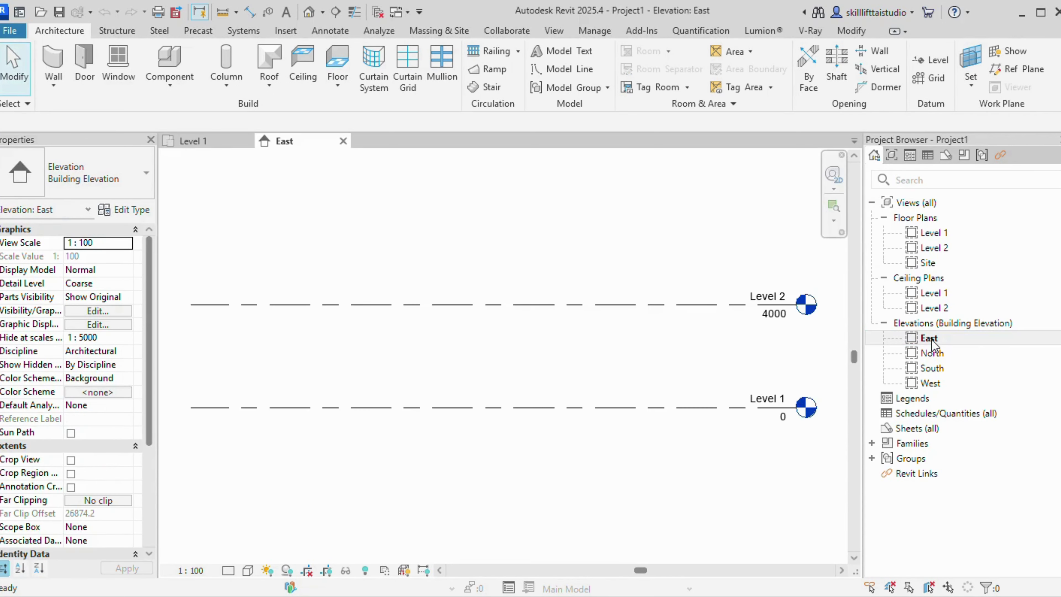
scroll(585, 345, down, 2)
middle_drag(569, 344, 538, 358)
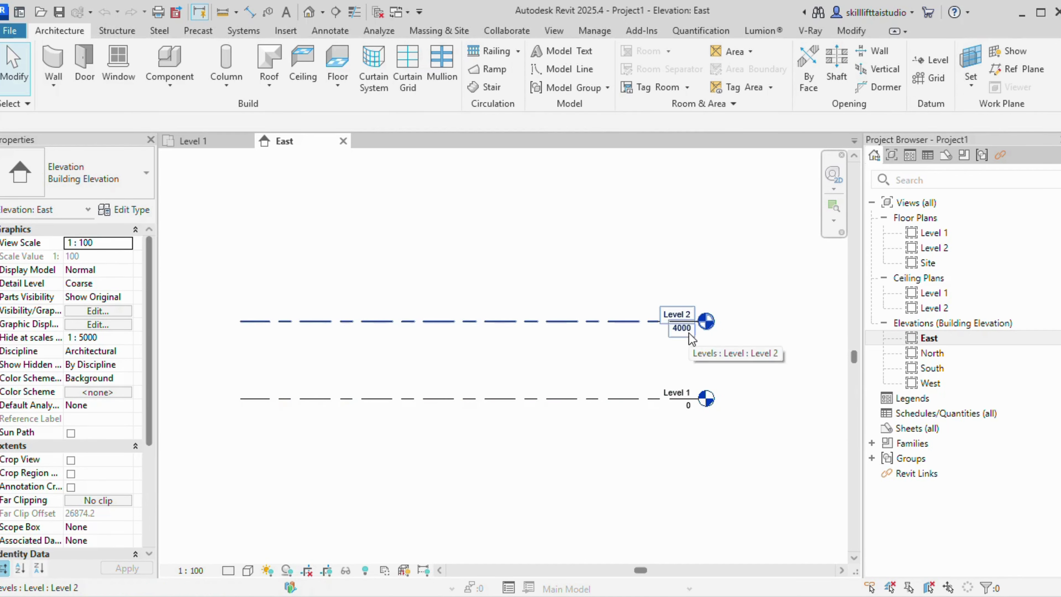
scroll(509, 348, down, 2)
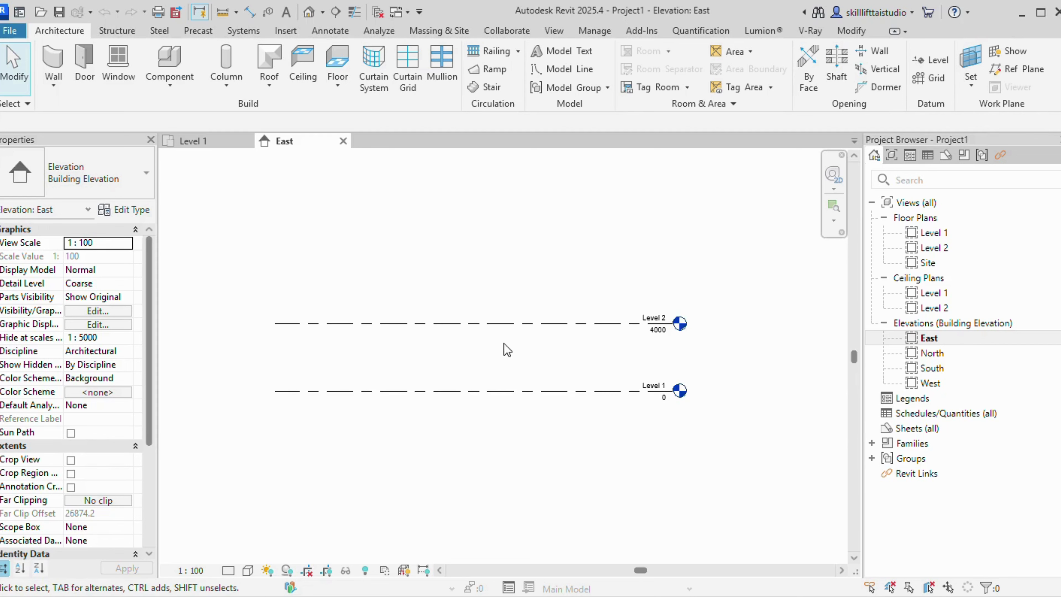
middle_drag(508, 351, 519, 408)
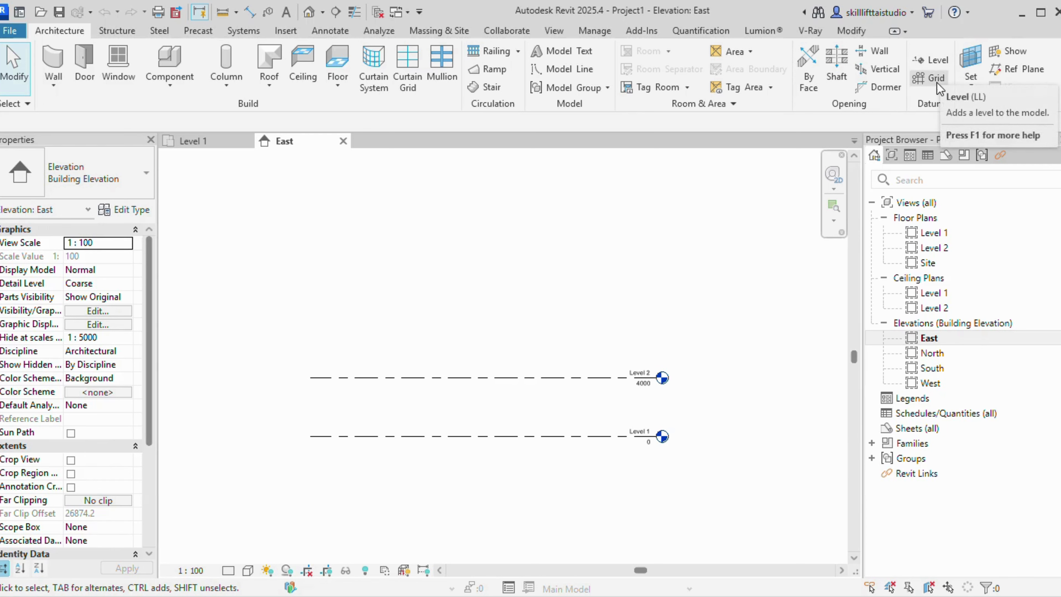
Draw three new levels above Level 2 at elevations 7600, 11100 and 14400, aligned with the ends of the existing levels
click(931, 61)
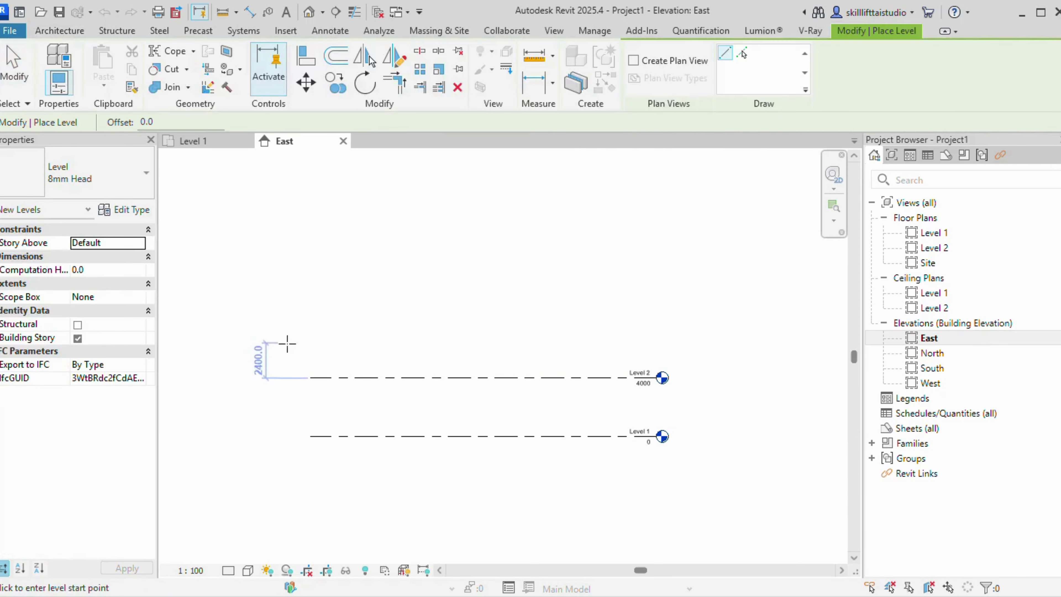
click(312, 326)
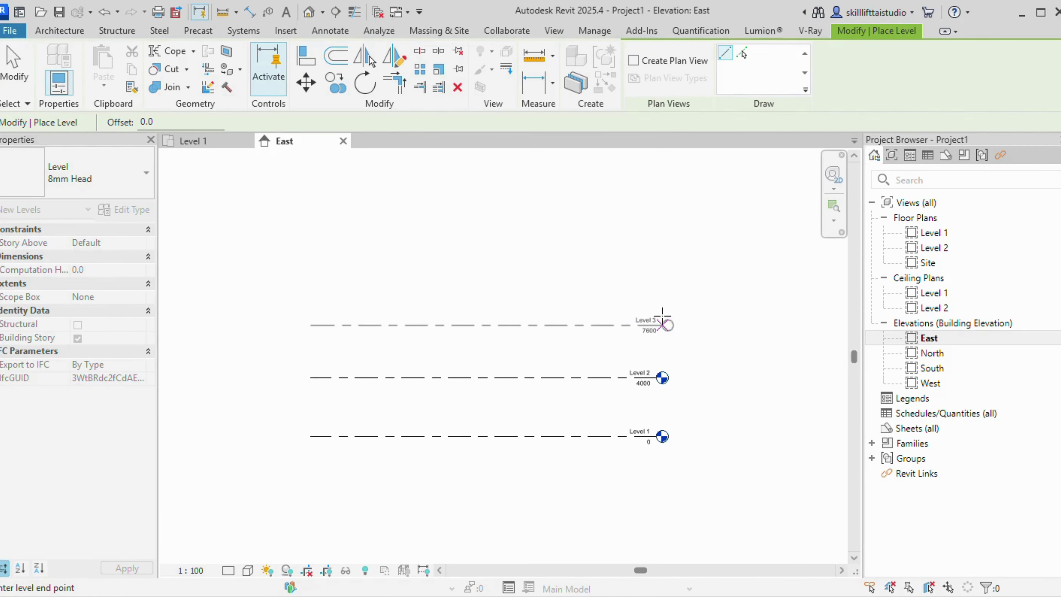
click(663, 324)
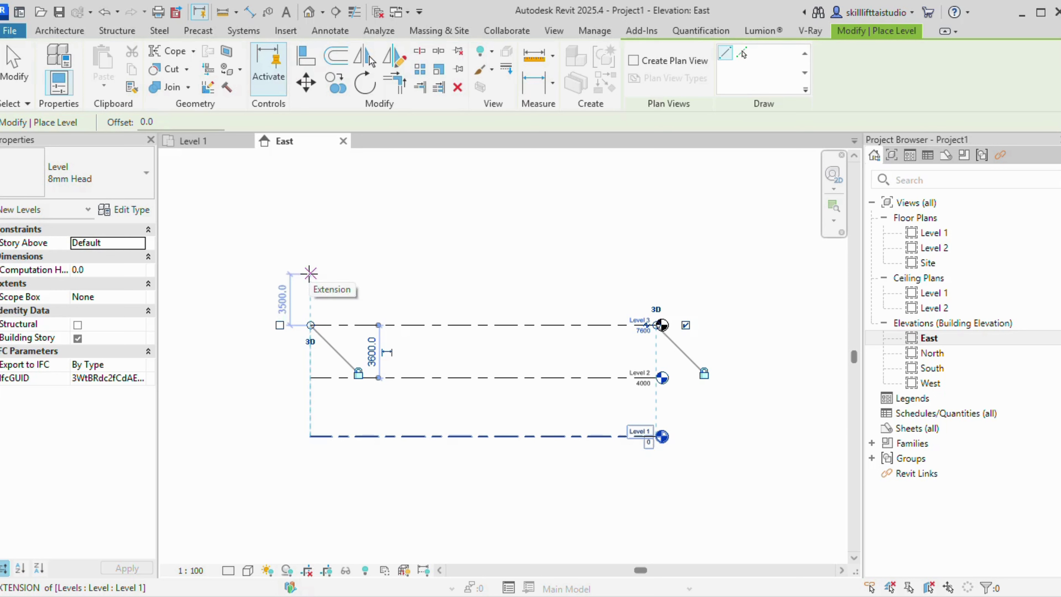
click(310, 274)
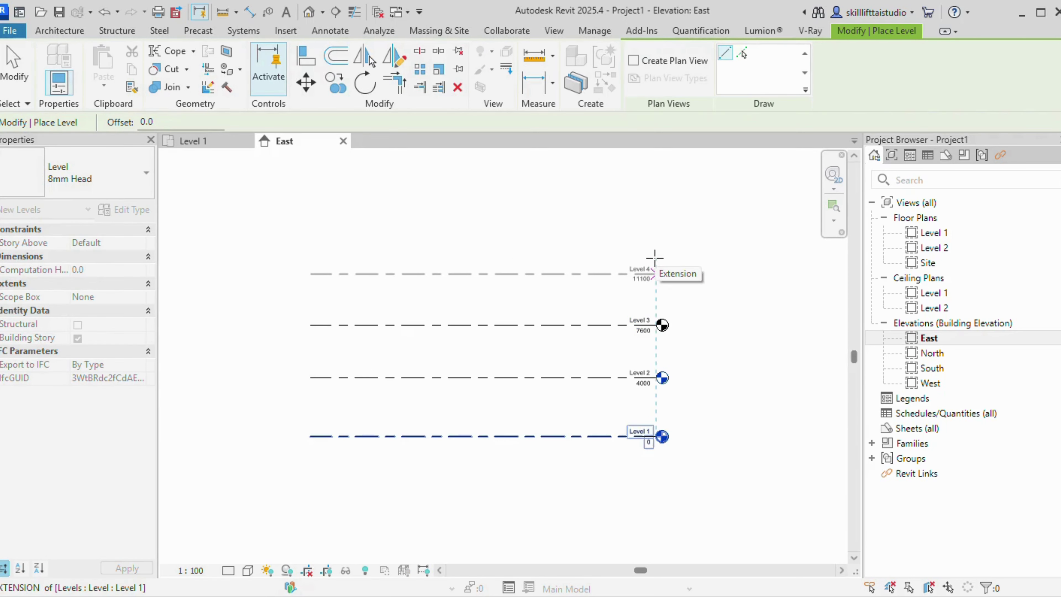
click(655, 257)
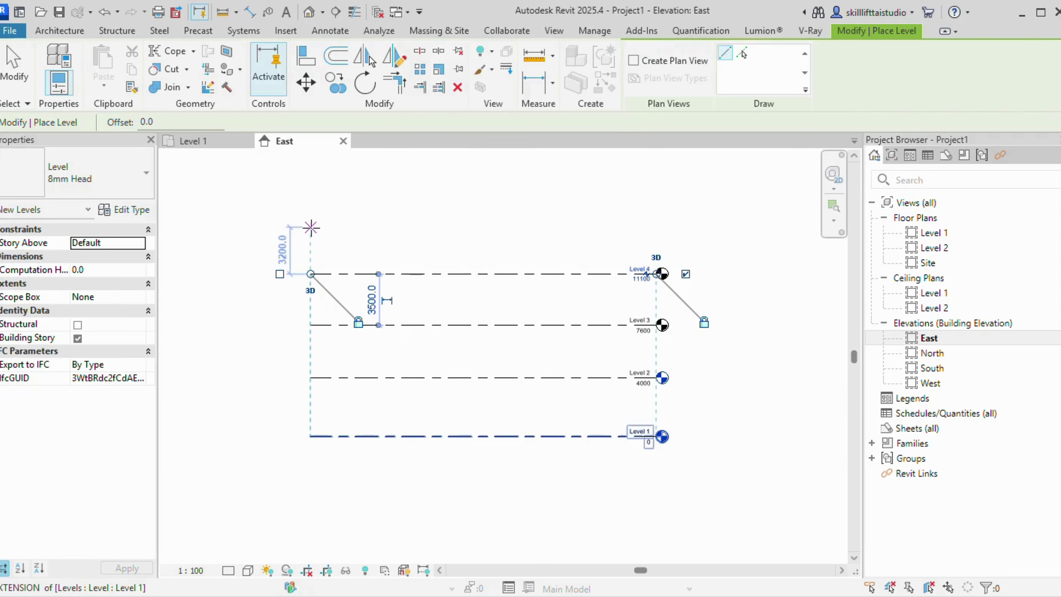
click(311, 226)
click(655, 226)
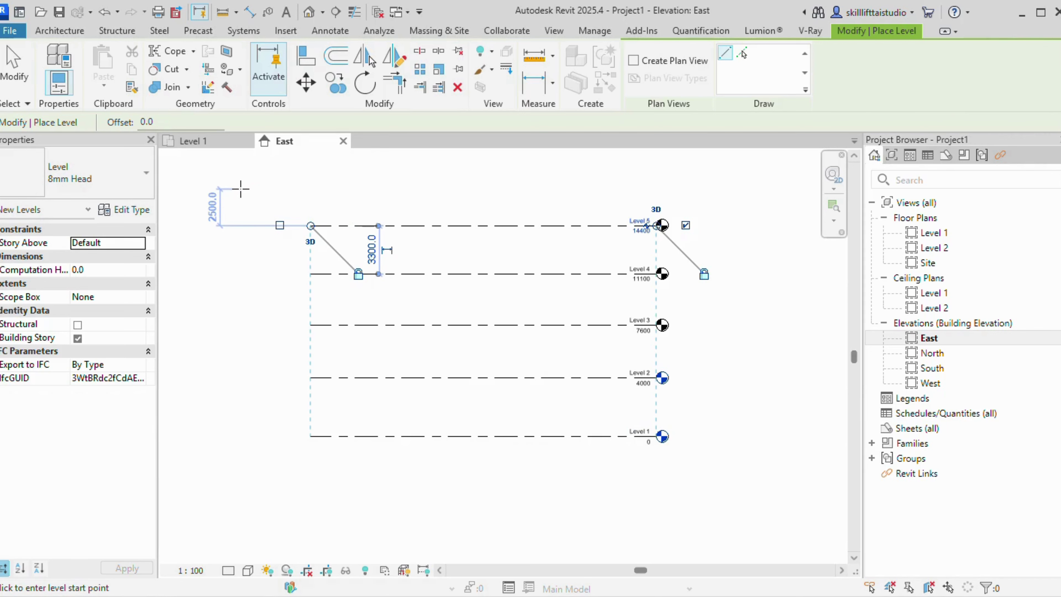
key(Escape)
key(Escape)
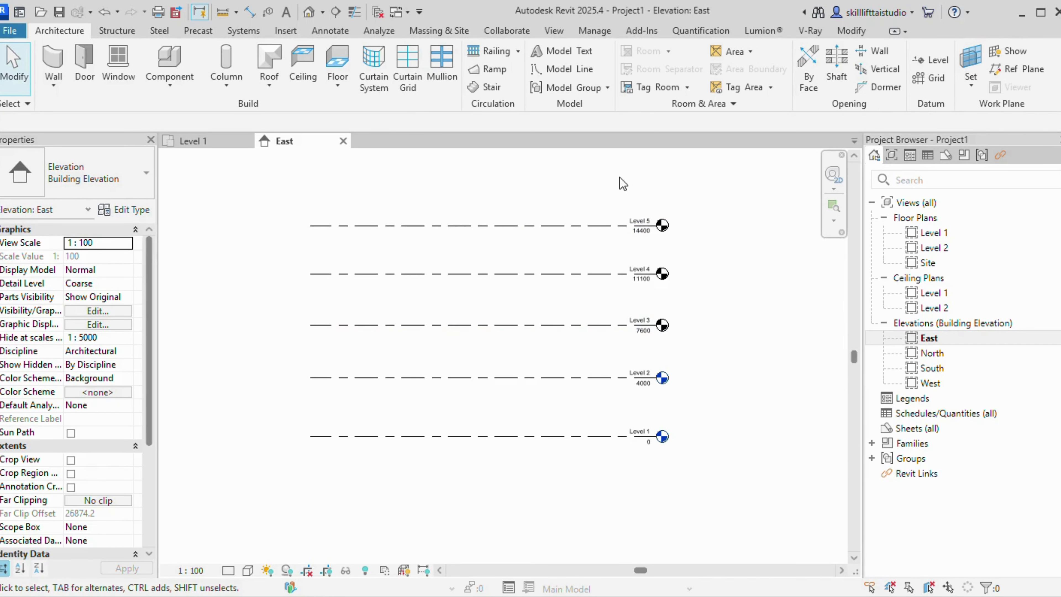
Create floor plan views for Level 3, Level 4 and Level 5
click(555, 30)
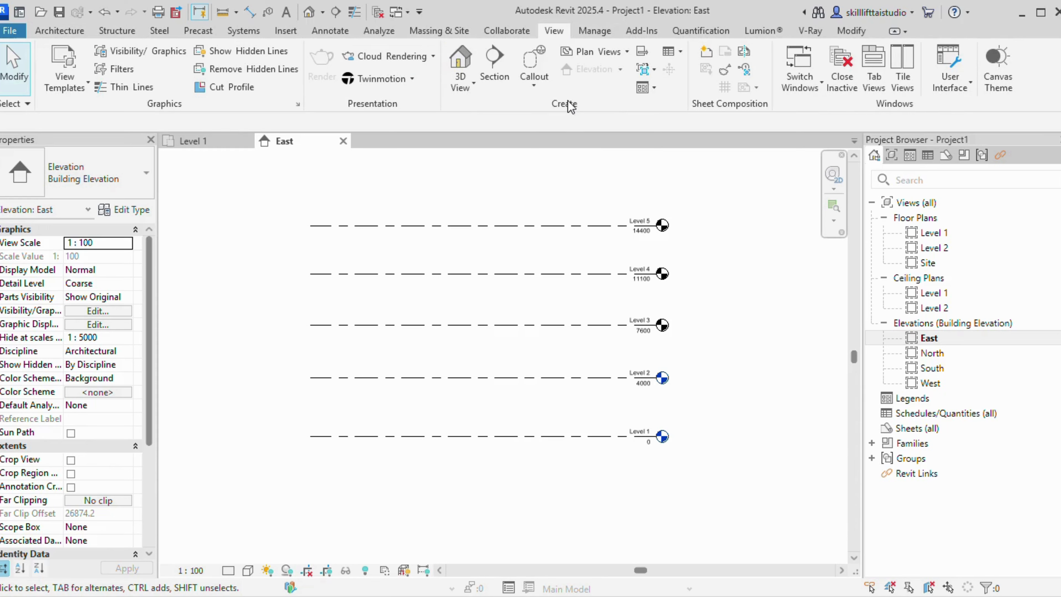
click(622, 54)
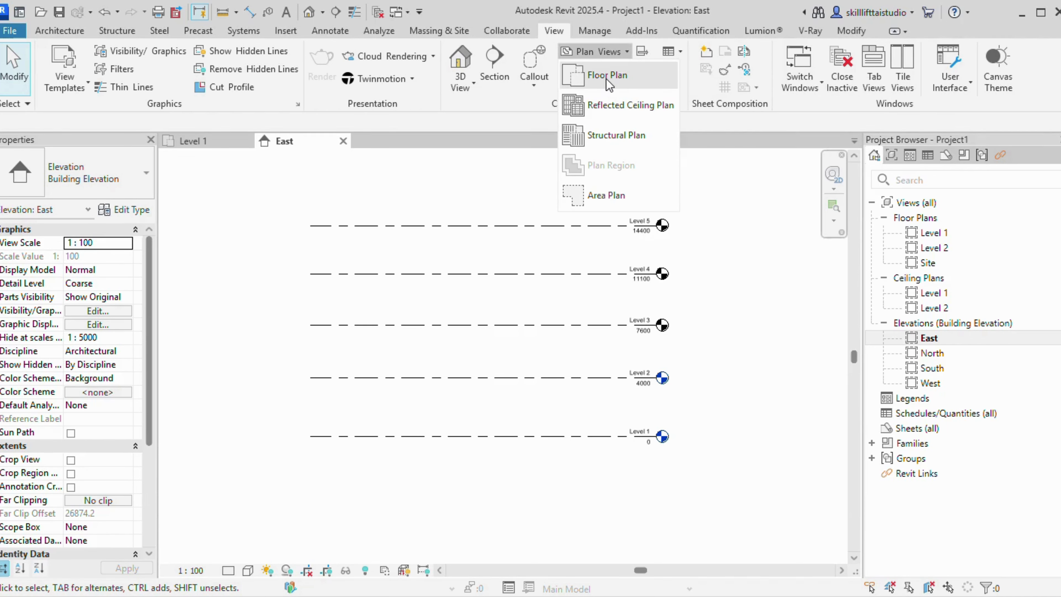
click(607, 78)
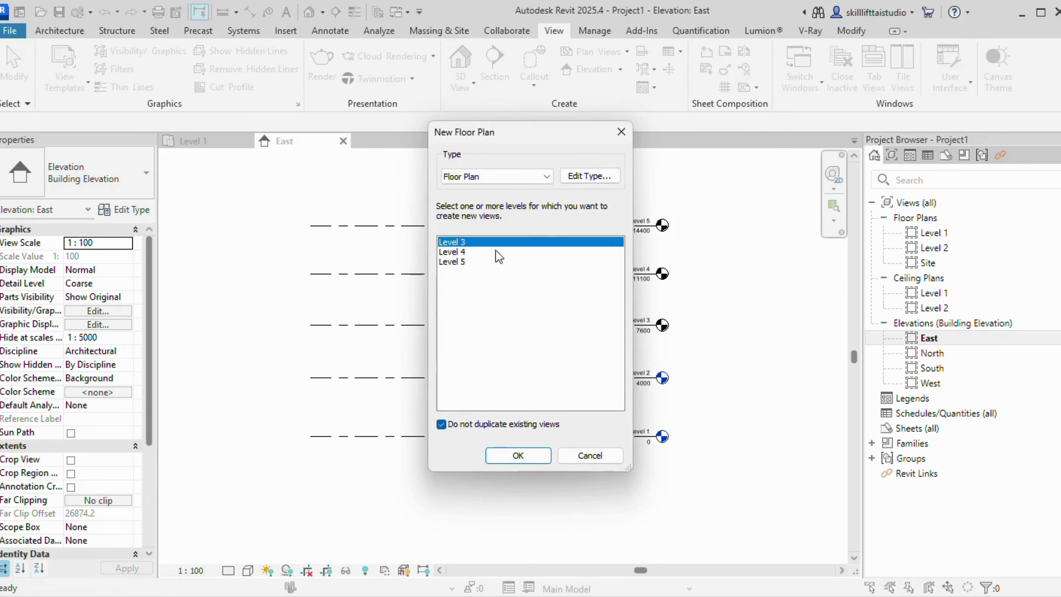
click(492, 264)
shift+click(493, 243)
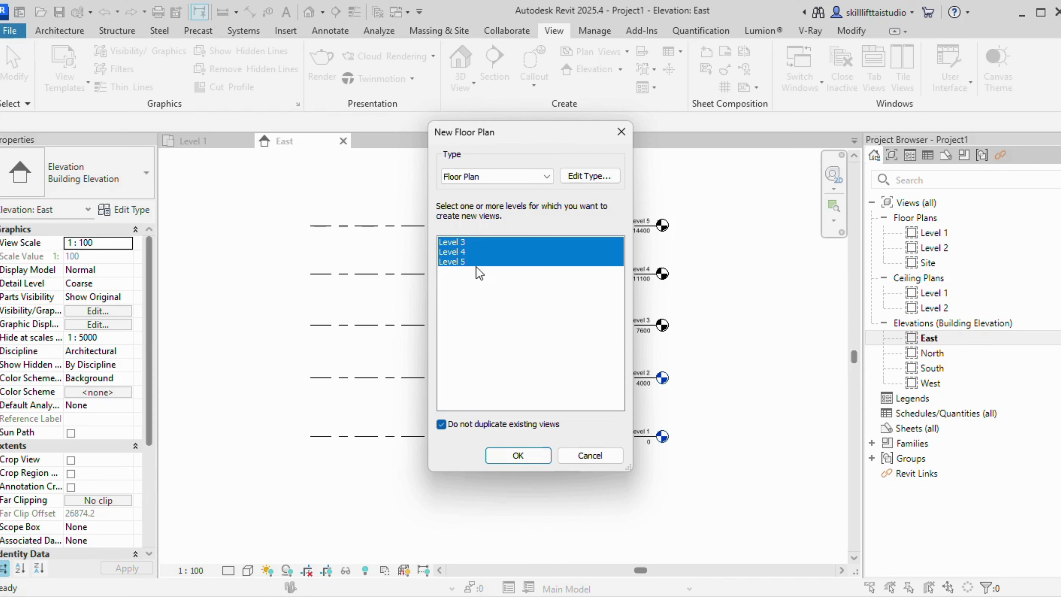
click(459, 253)
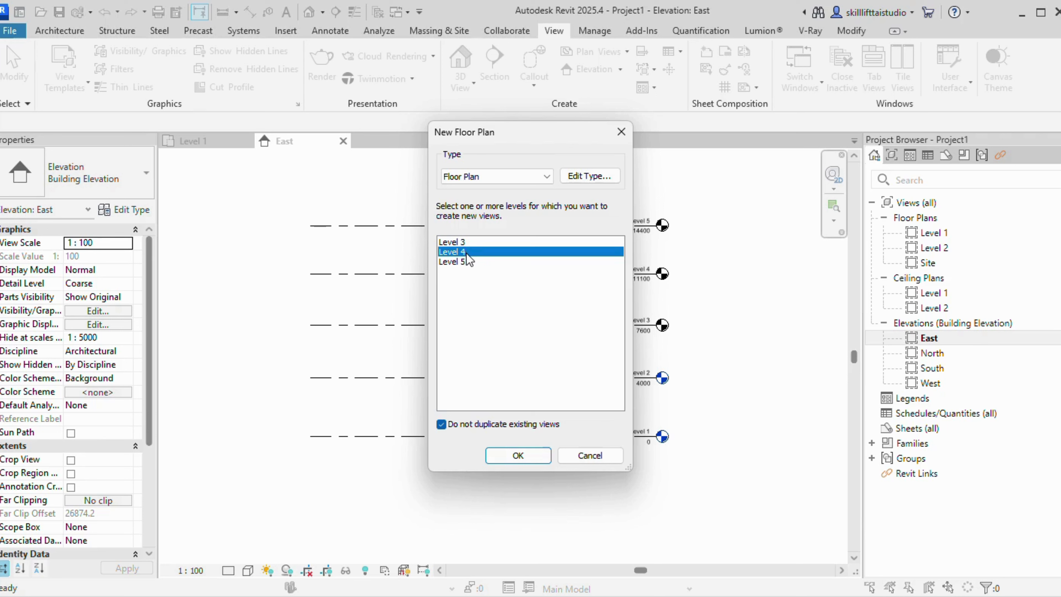
ctrl+click(486, 241)
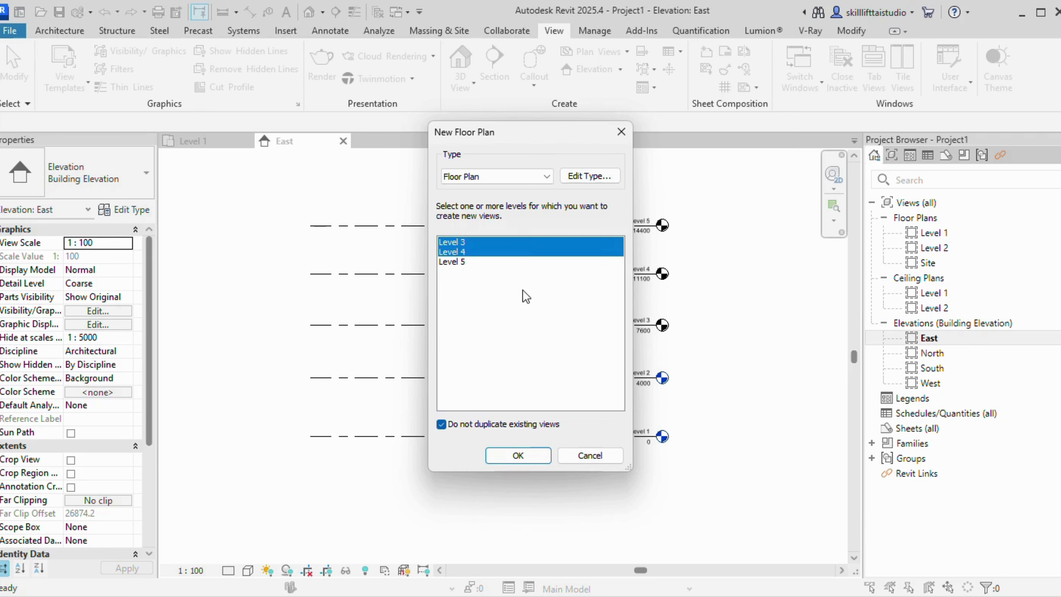
drag(474, 262, 477, 242)
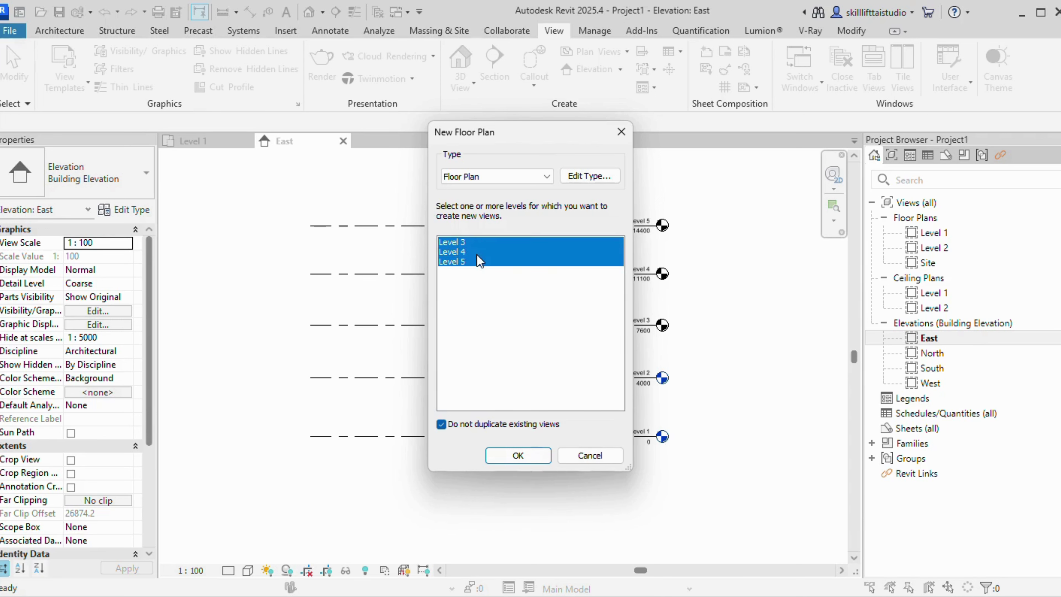
click(519, 454)
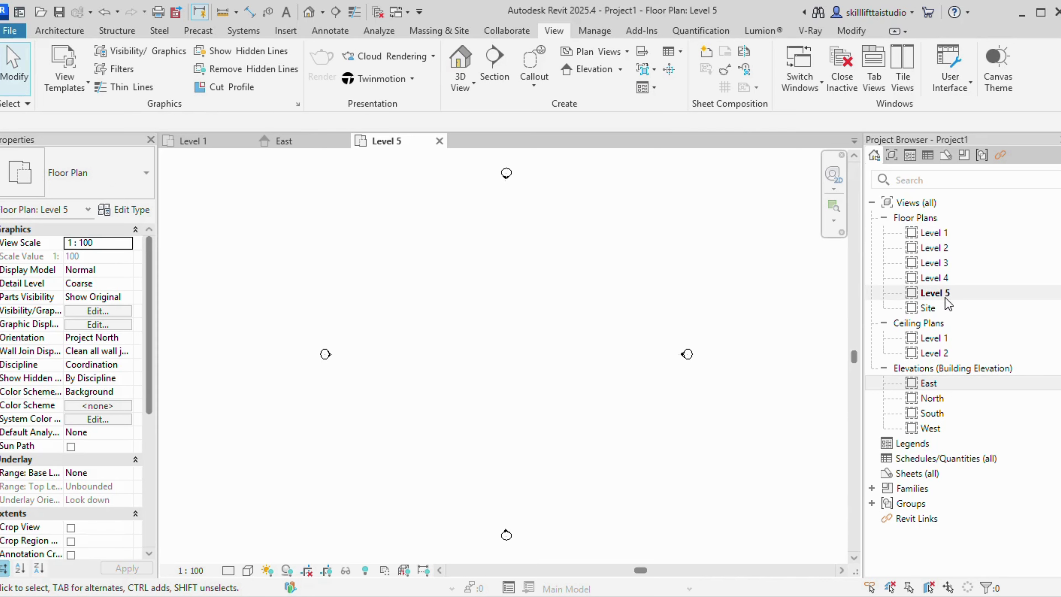
Return to the East elevation view showing all the levels
click(942, 386)
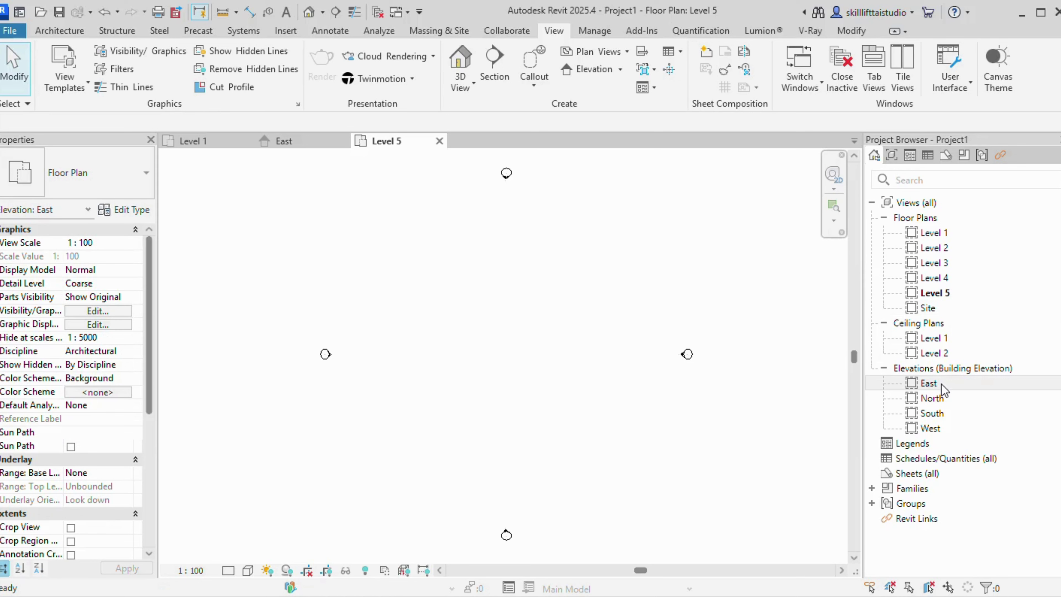
double_click(942, 385)
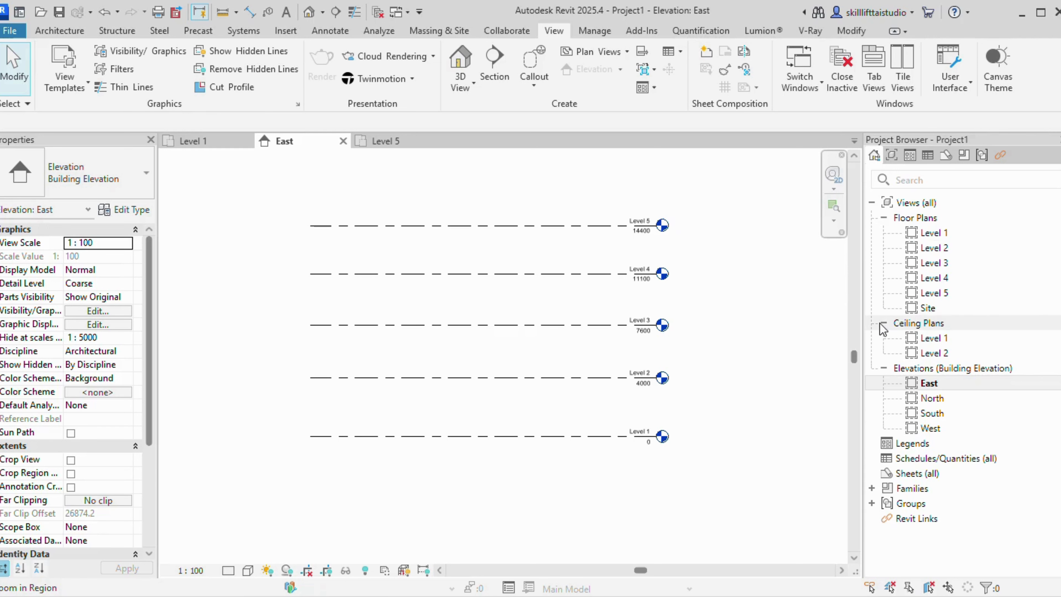
scroll(648, 433, up, 4)
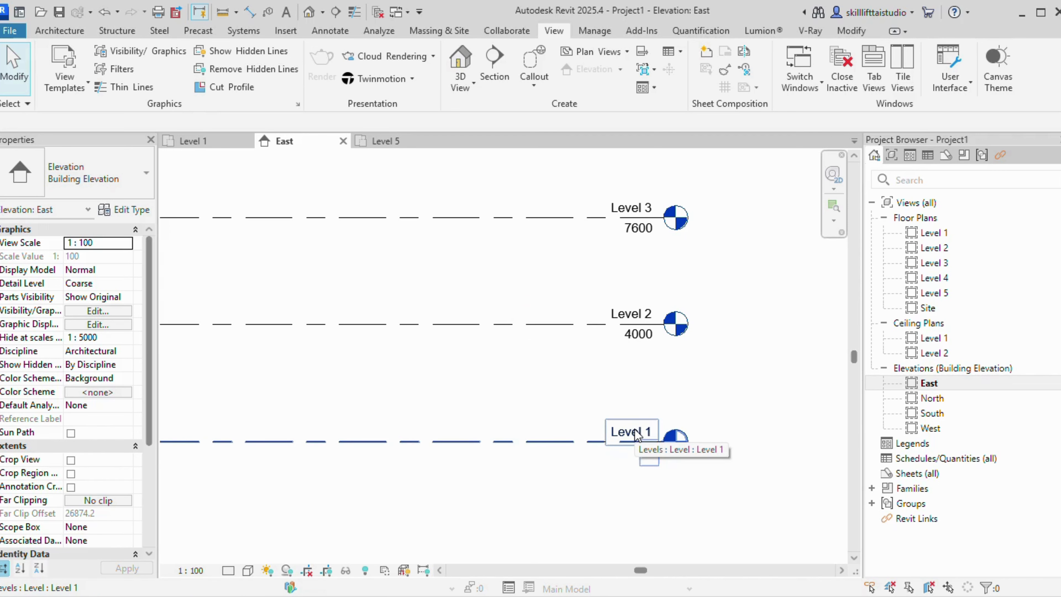
scroll(517, 387, down, 5)
middle_drag(526, 396, 583, 448)
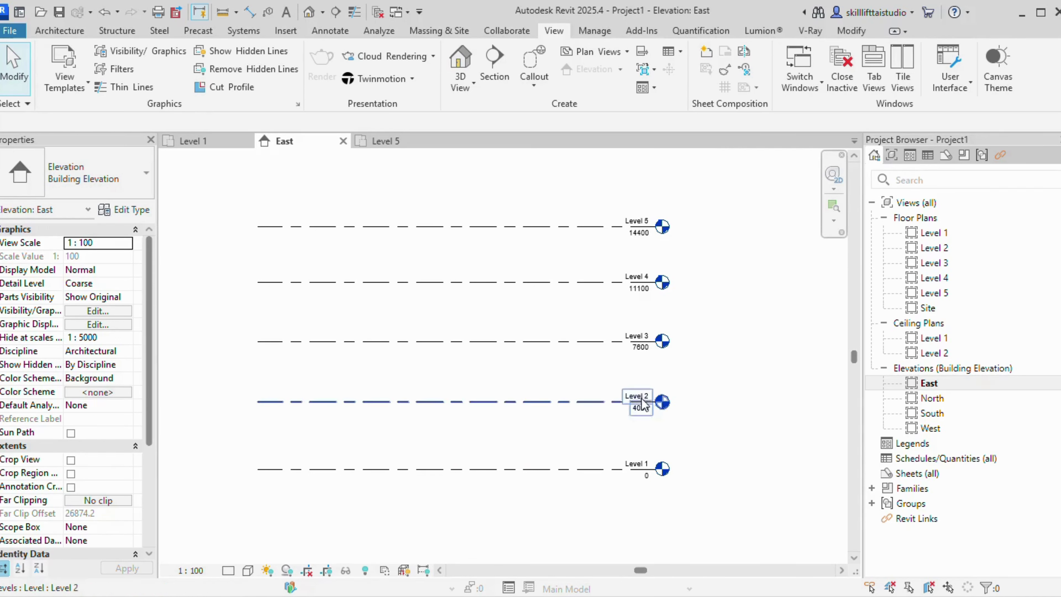
Rename Level 1 as GL
scroll(642, 480, up, 4)
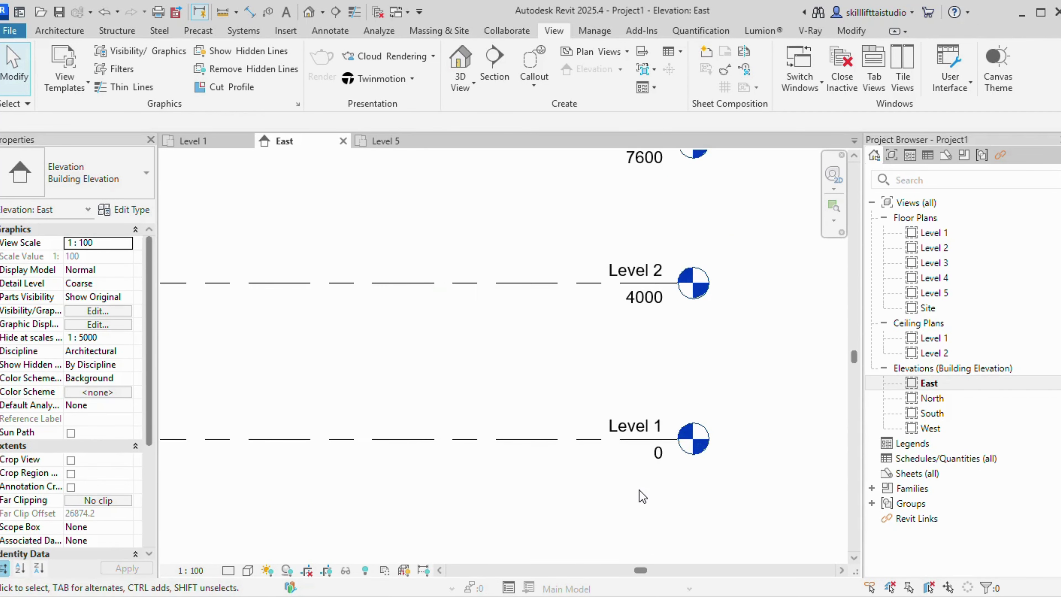
double_click(640, 423)
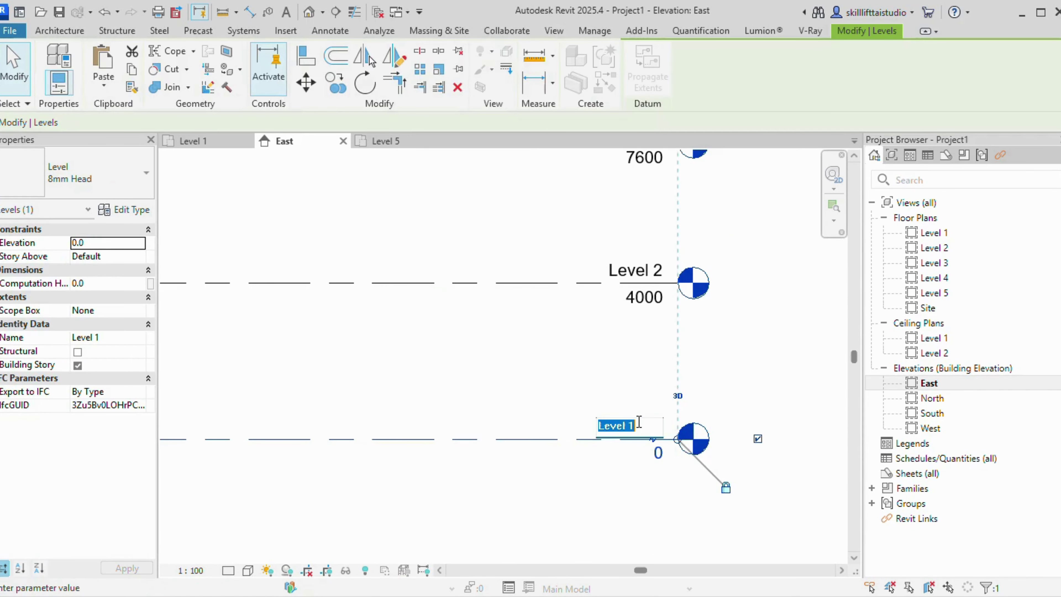
key(BackSpace)
text(GL)
Rename Level 2 as PL
click(646, 273)
click(648, 270)
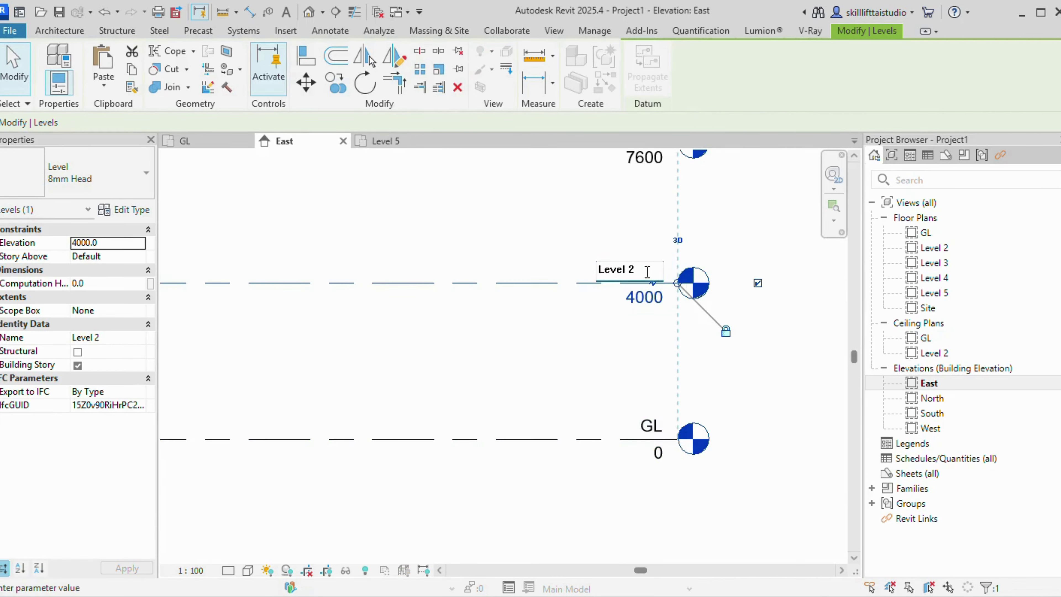
key(BackSpace)
key(BackSpace)
key(BackSpace)
key(BackSpace)
key(BackSpace)
key(BackSpace)
key(BackSpace)
text(PL)
scroll(639, 334, down, 3)
middle_drag(511, 365, 539, 528)
key(Return)
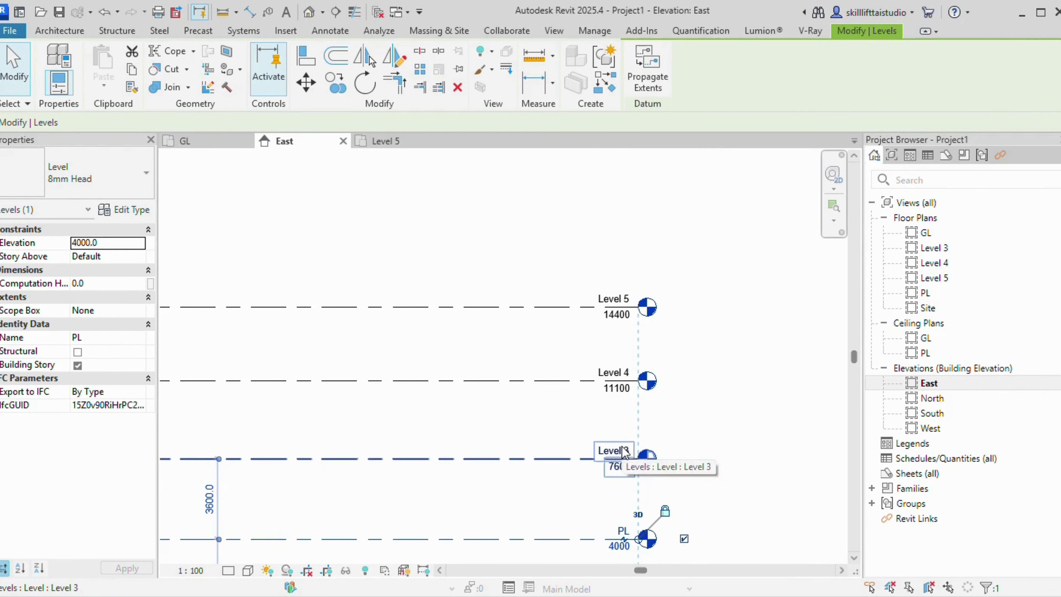
Rename Level 3 as Lintel
double_click(615, 451)
key(BackSpace)
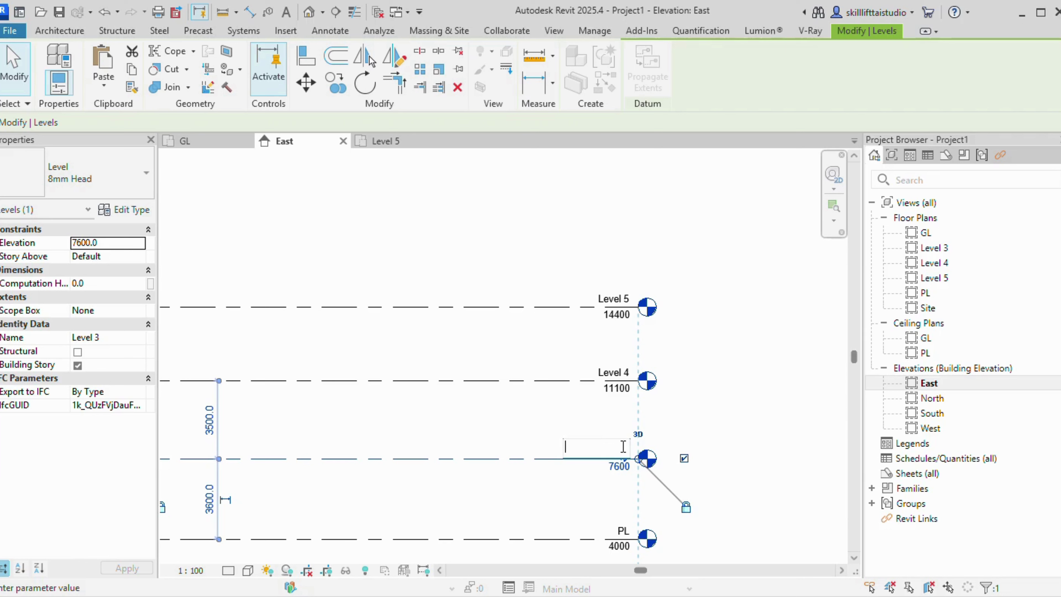
text(Lintel)
click(712, 448)
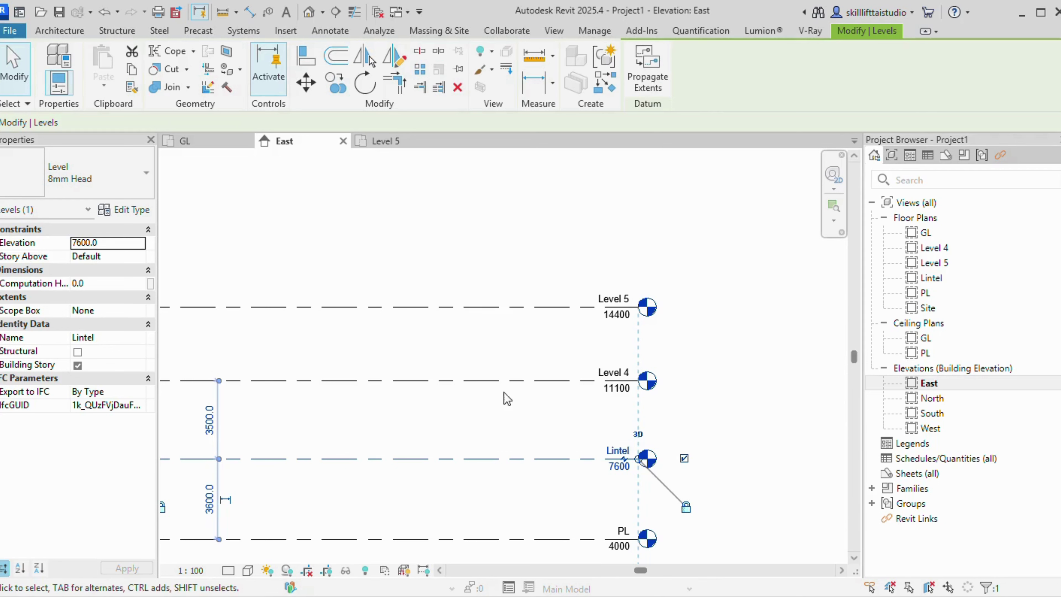
Rename Level 4 as Slab
click(614, 371)
click(619, 370)
key(BackSpace)
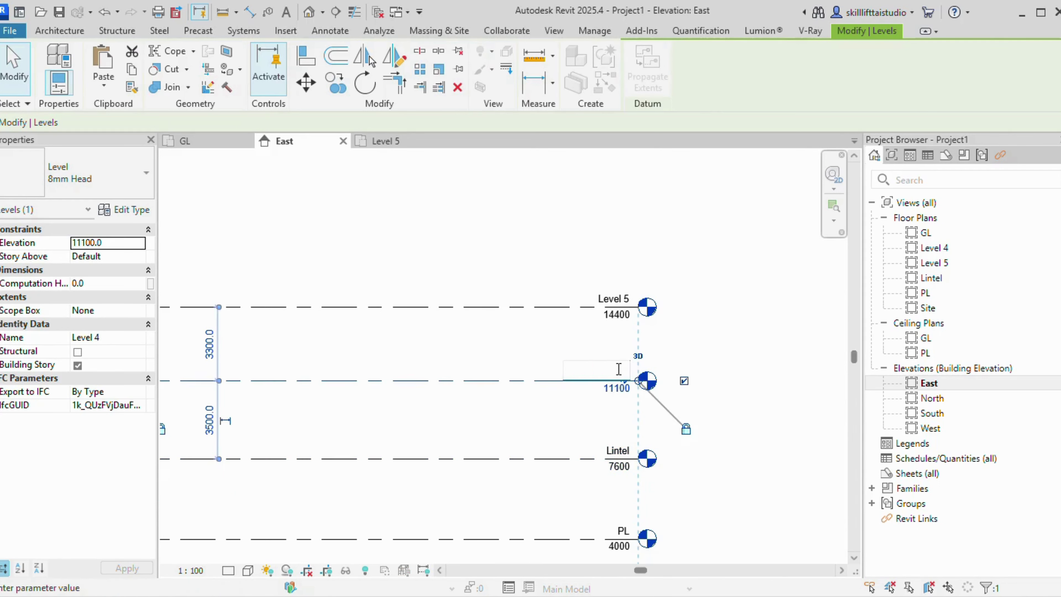
text(Slab)
scroll(614, 368, up, 1)
key(Return)
Rename Level 5 as Parapet and clear the level selection
click(614, 294)
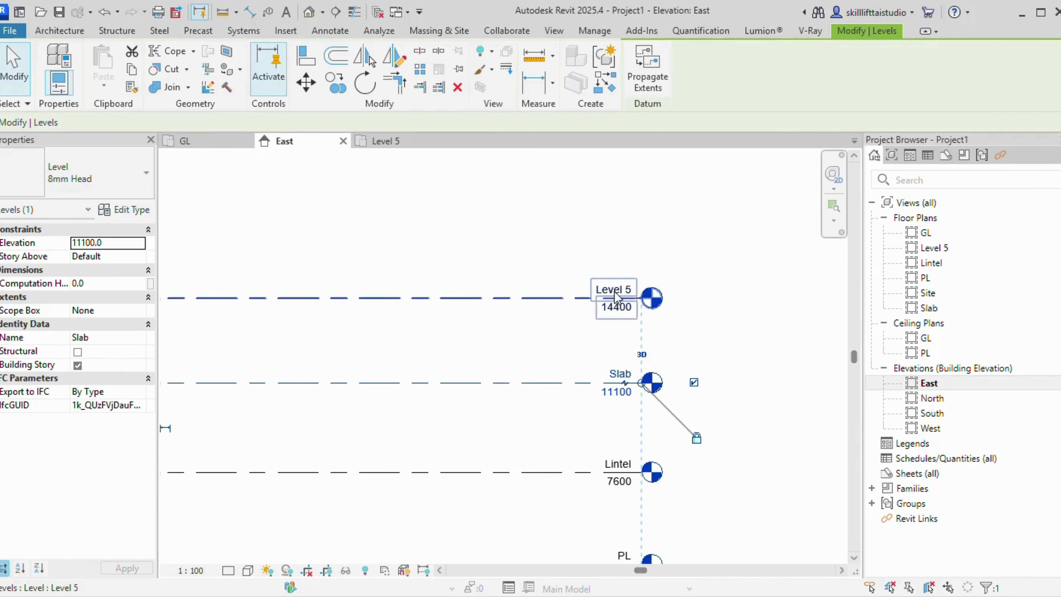
click(615, 292)
key(BackSpace)
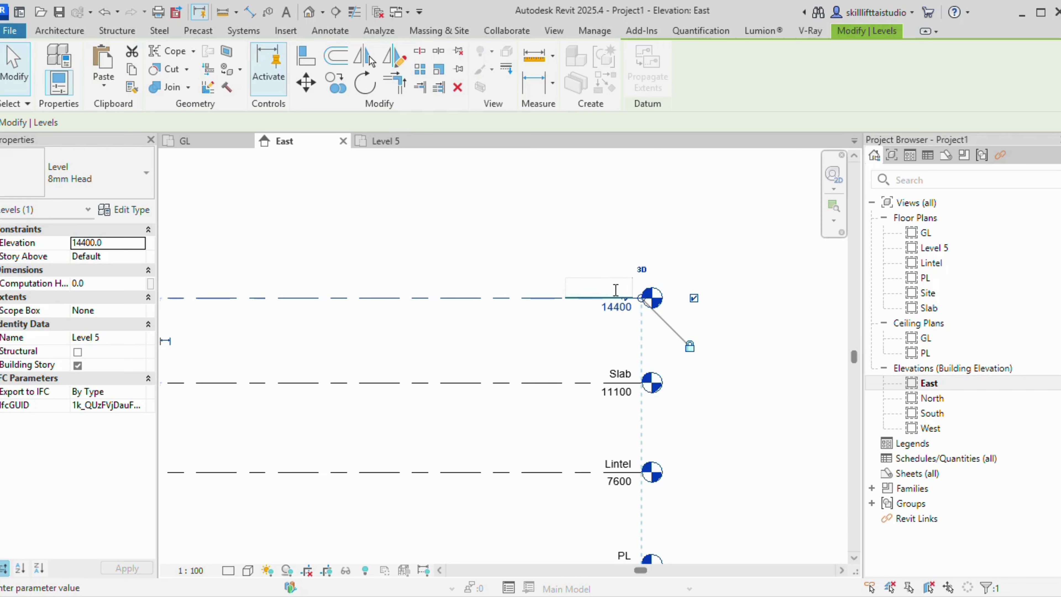
text(Parapet)
key(Return)
scroll(423, 450, down, 2)
scroll(423, 449, down, 2)
middle_drag(424, 449, 497, 335)
scroll(522, 326, up, 3)
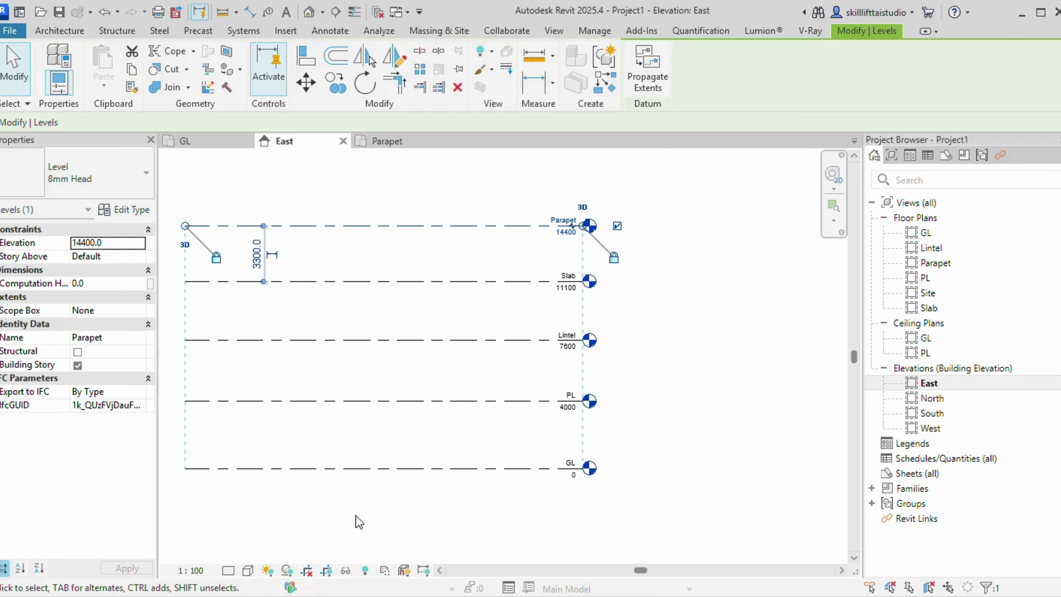
scroll(356, 523, down, 3)
middle_drag(358, 524, 440, 510)
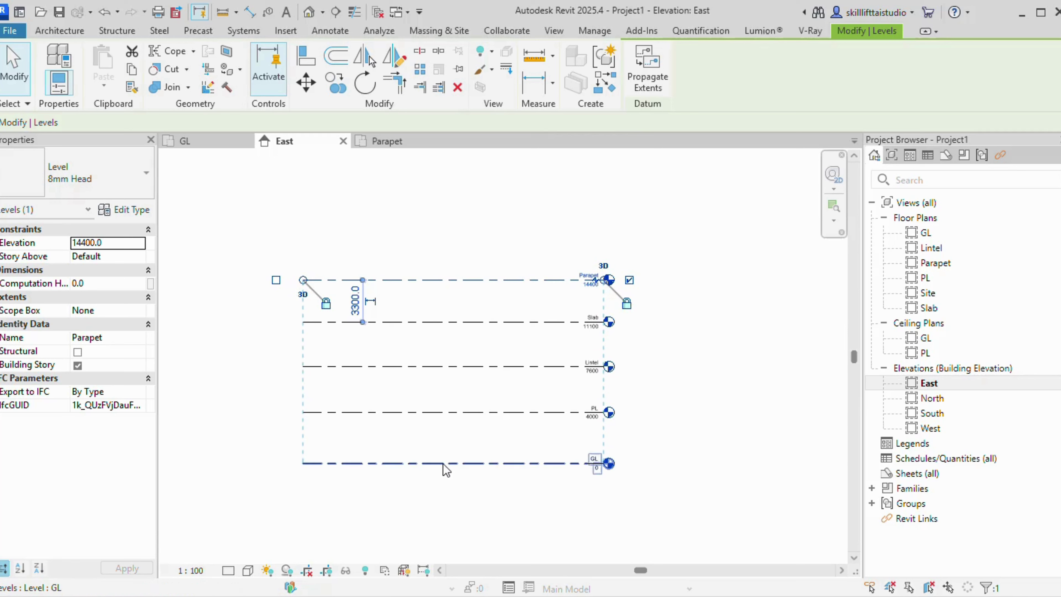
click(237, 281)
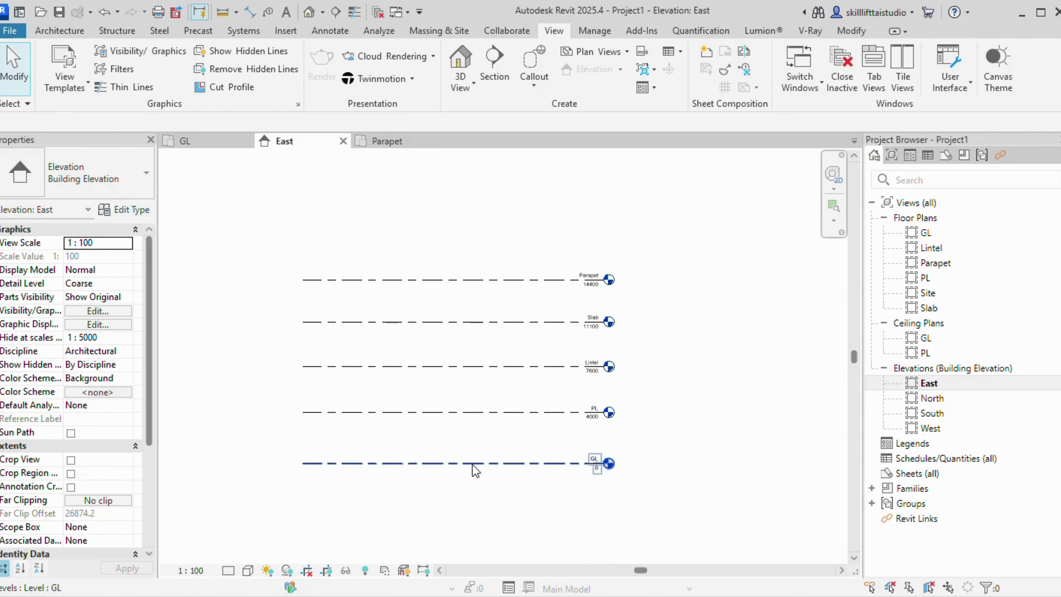
Set the PL level 600 mm above GL and clear the selection
click(448, 413)
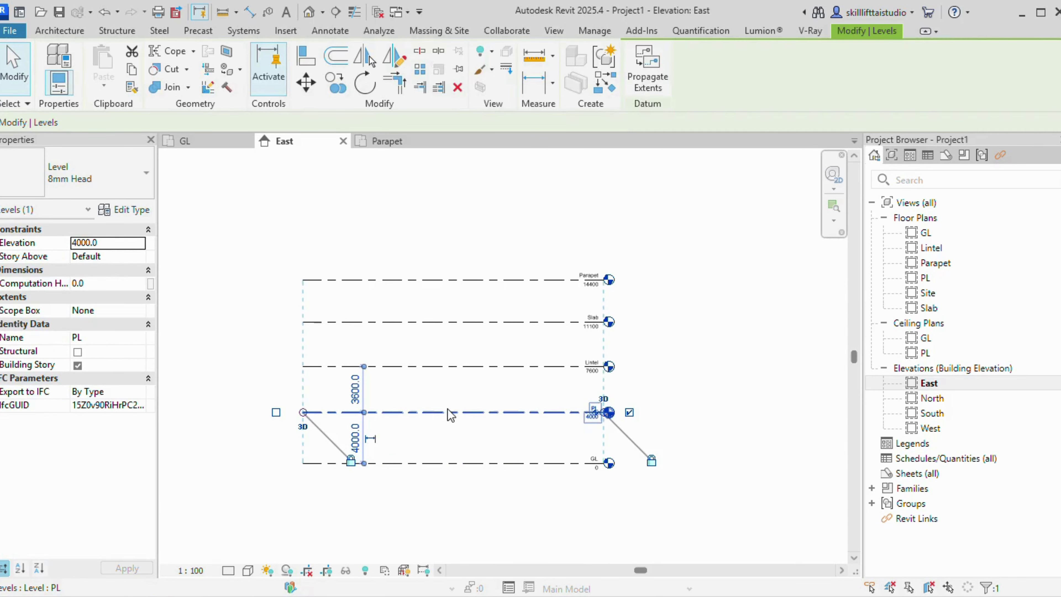
click(355, 439)
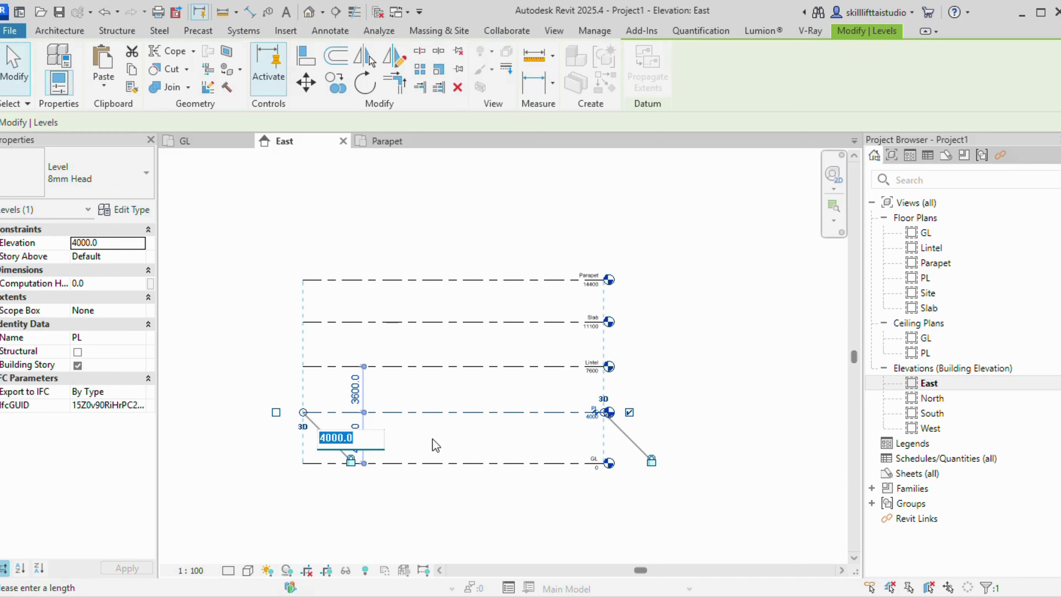
text(600)
key(Return)
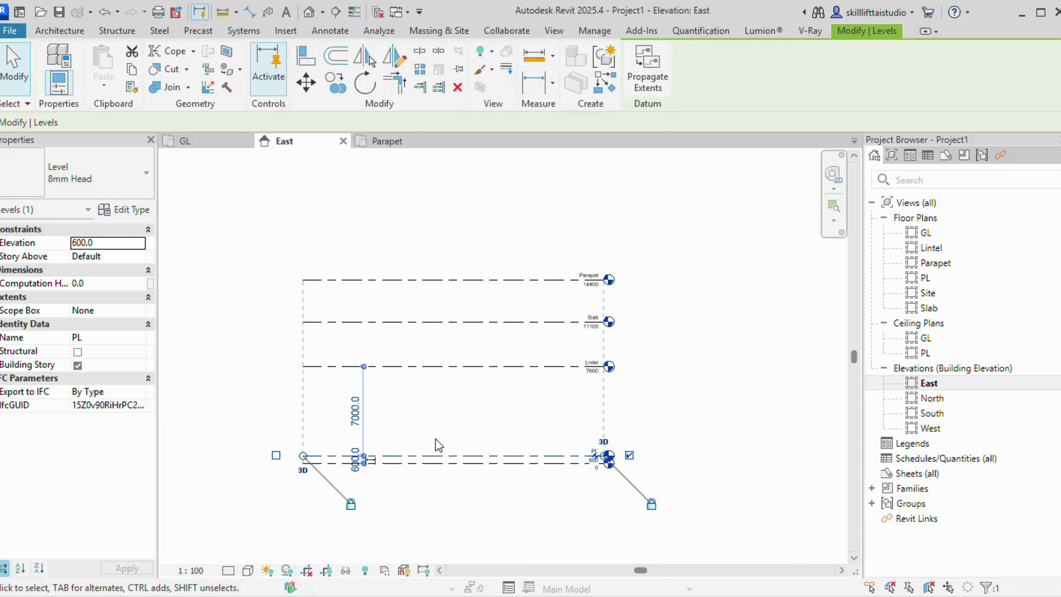
click(476, 520)
Set the Lintel level's distance above PL to 2.1 m
click(469, 368)
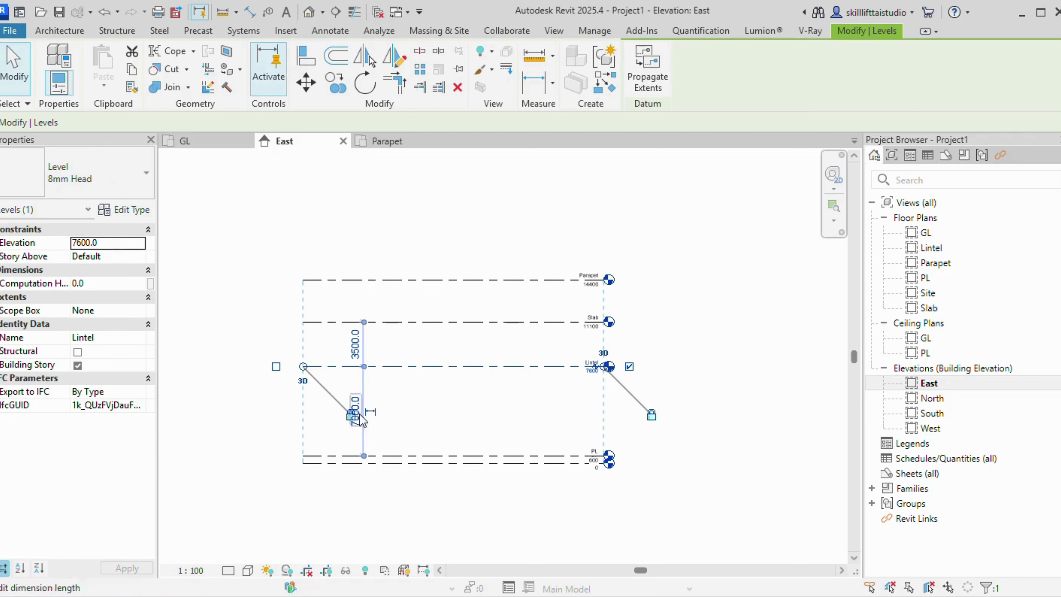
scroll(360, 415, up, 3)
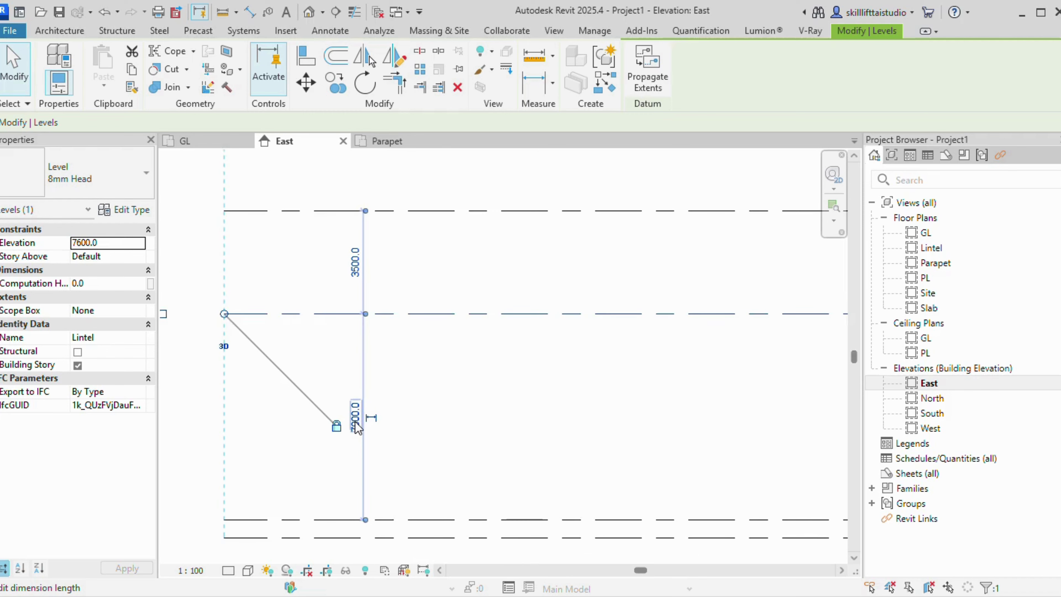
scroll(356, 423, down, 1)
middle_drag(355, 421, 356, 386)
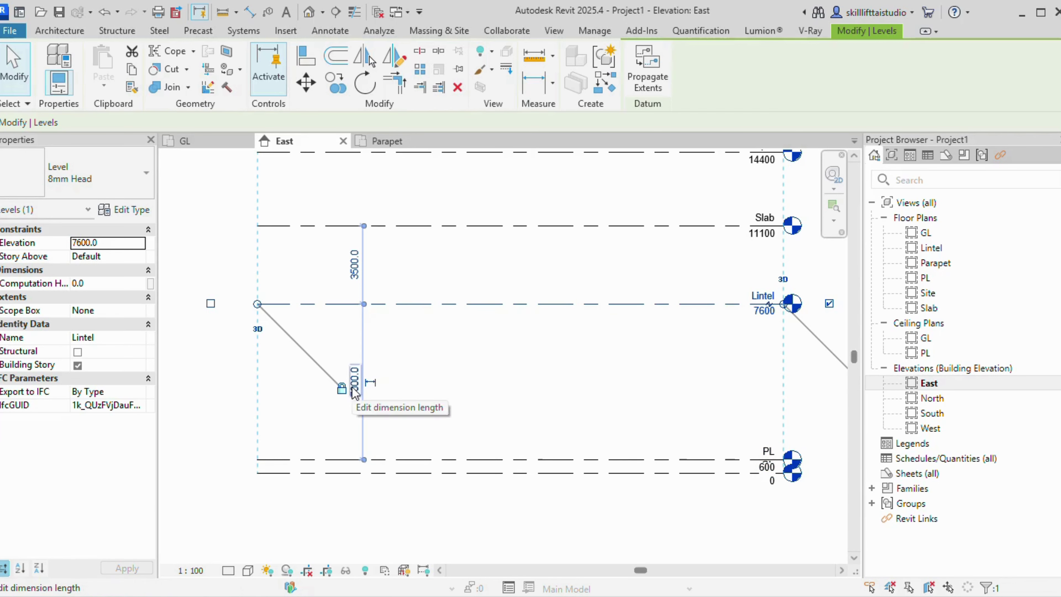
click(354, 381)
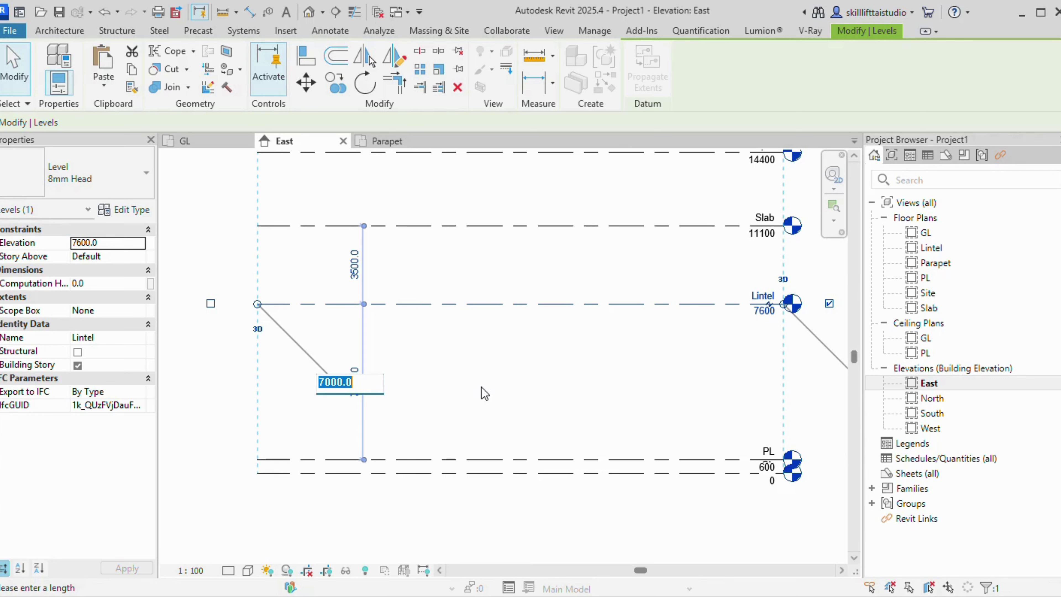
key(BackSpace)
text(2100)
key(BackSpace)
key(BackSpace)
key(BackSpace)
text(.1m)
key(Return)
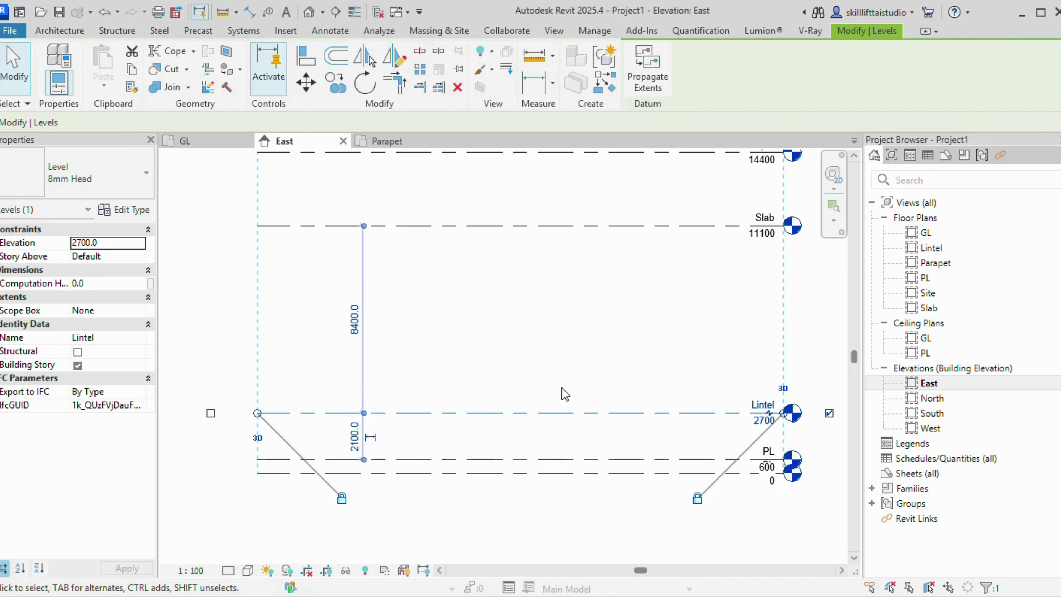
Change the Lintel level's distance above PL to 7 feet, entered in imperial units
click(355, 438)
click(358, 438)
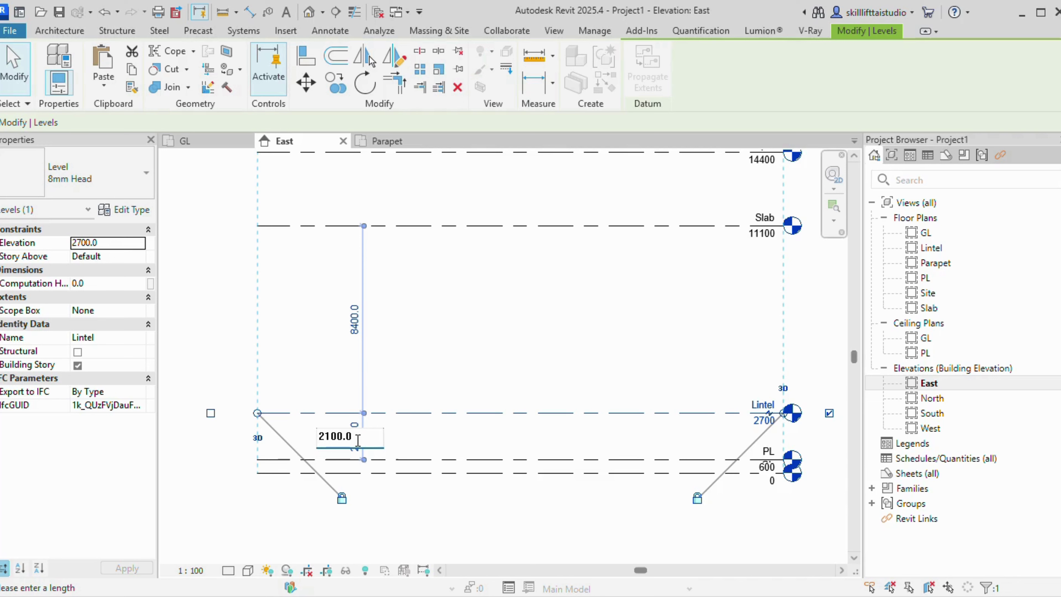
key(BackSpace)
key(BackSpace)
key(BackSpace)
key(BackSpace)
key(BackSpace)
key(BackSpace)
text(7')
key(Return)
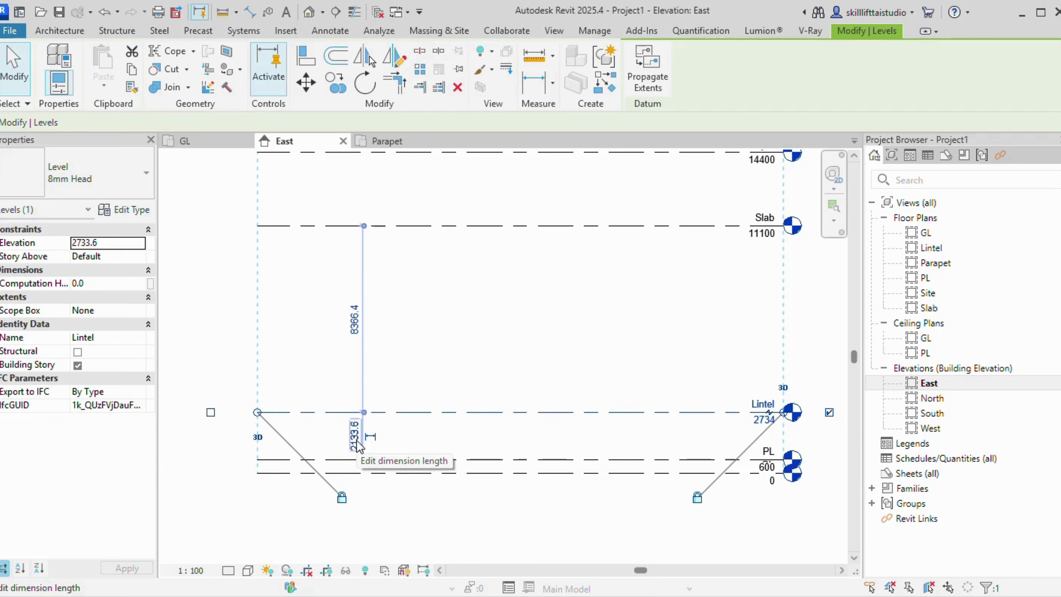
Return the Lintel level's distance above PL to 2.1 m
scroll(353, 466, up, 3)
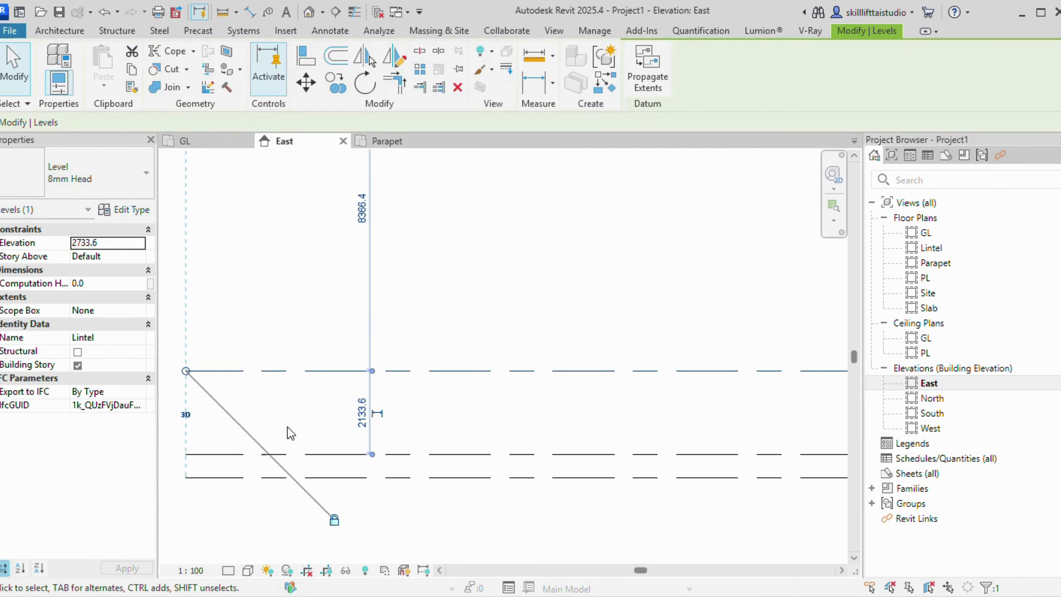
scroll(289, 431, down, 3)
scroll(303, 437, down, 2)
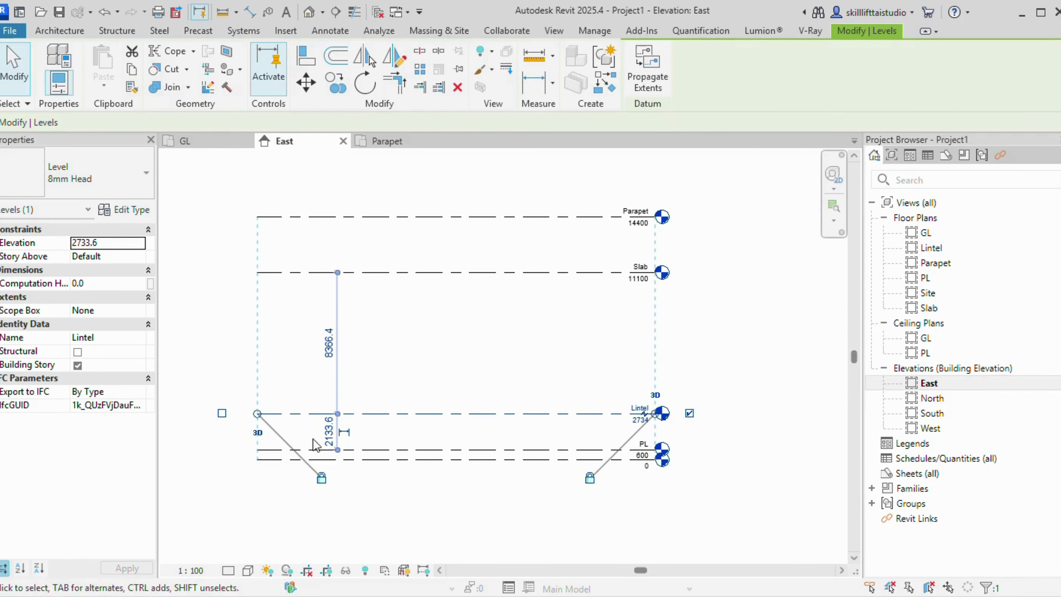
click(330, 436)
key(BackSpace)
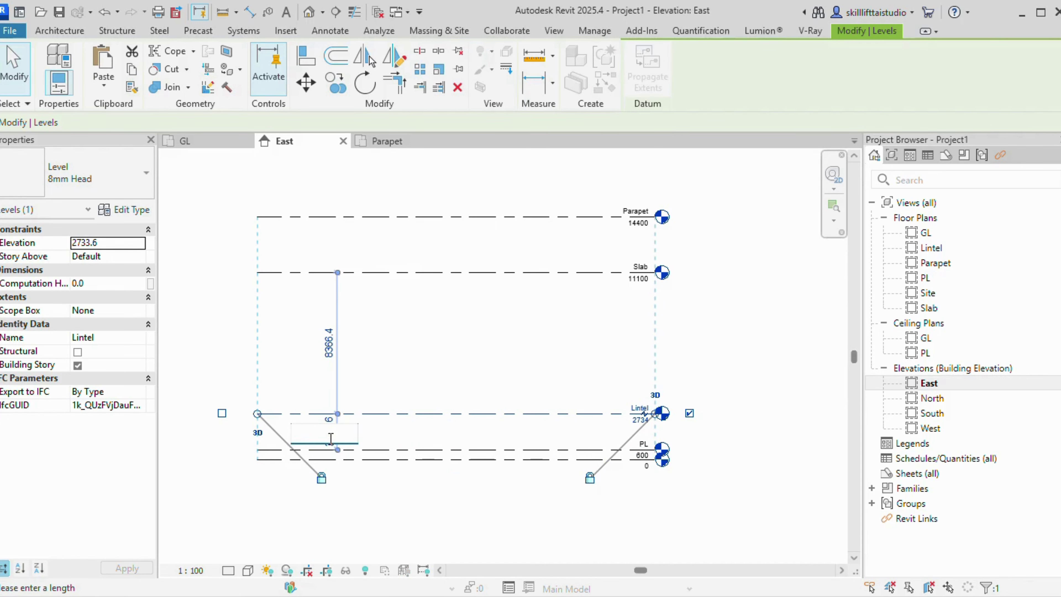
text(2.1m)
key(Return)
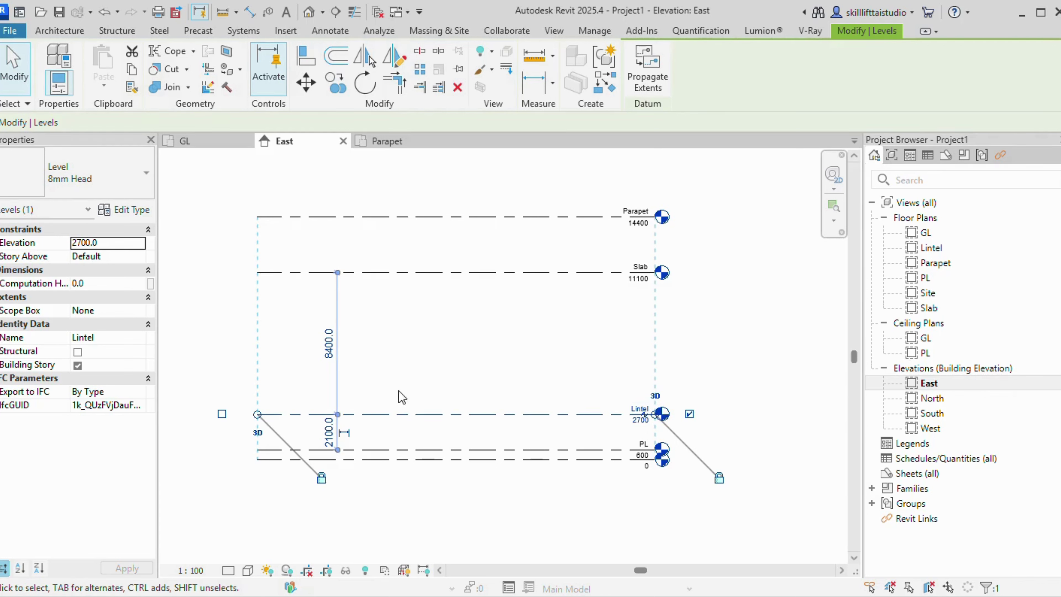
With the Lintel level selected, set its distance to the Slab level to 900 mm, then clear the selection
click(325, 346)
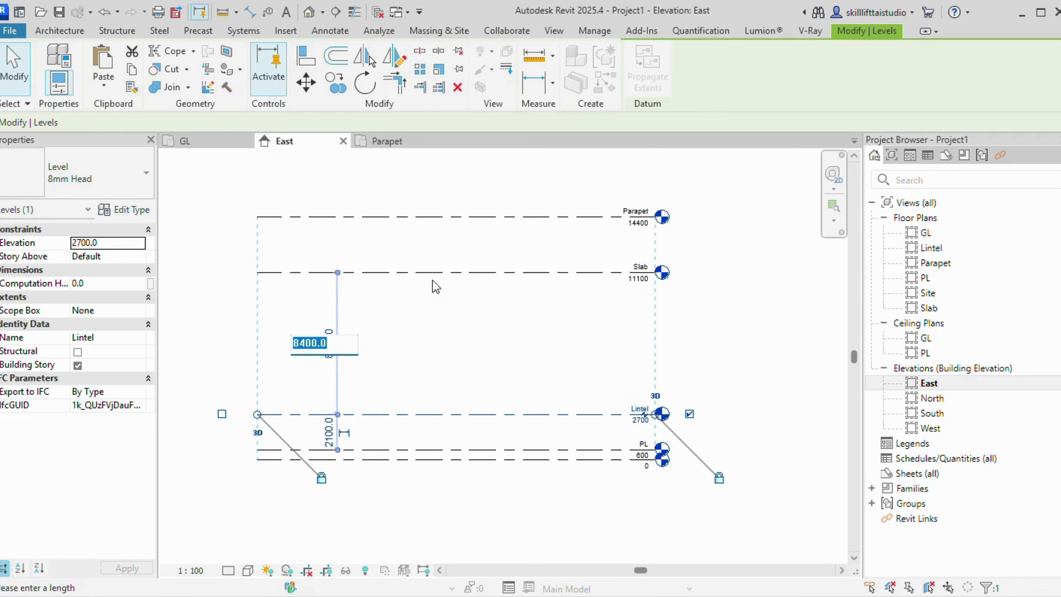
text(900)
key(Return)
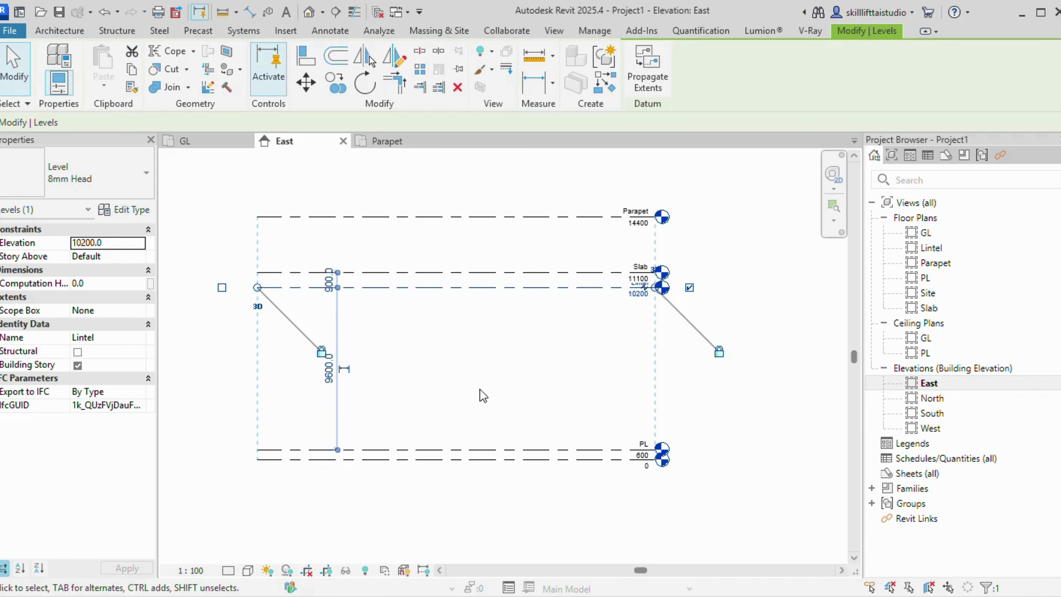
scroll(383, 299, up, 2)
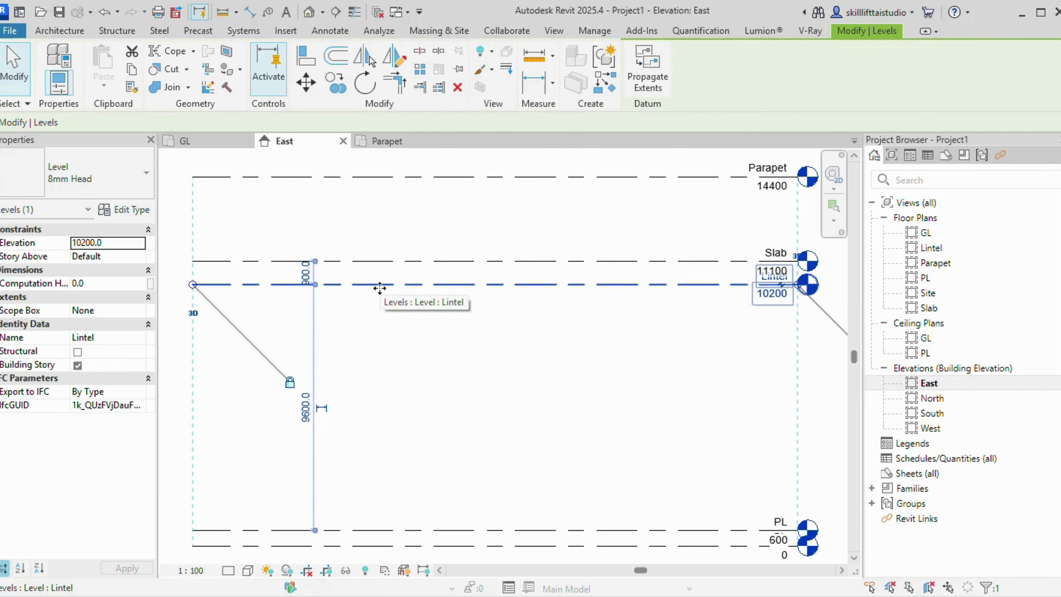
scroll(397, 354, down, 2)
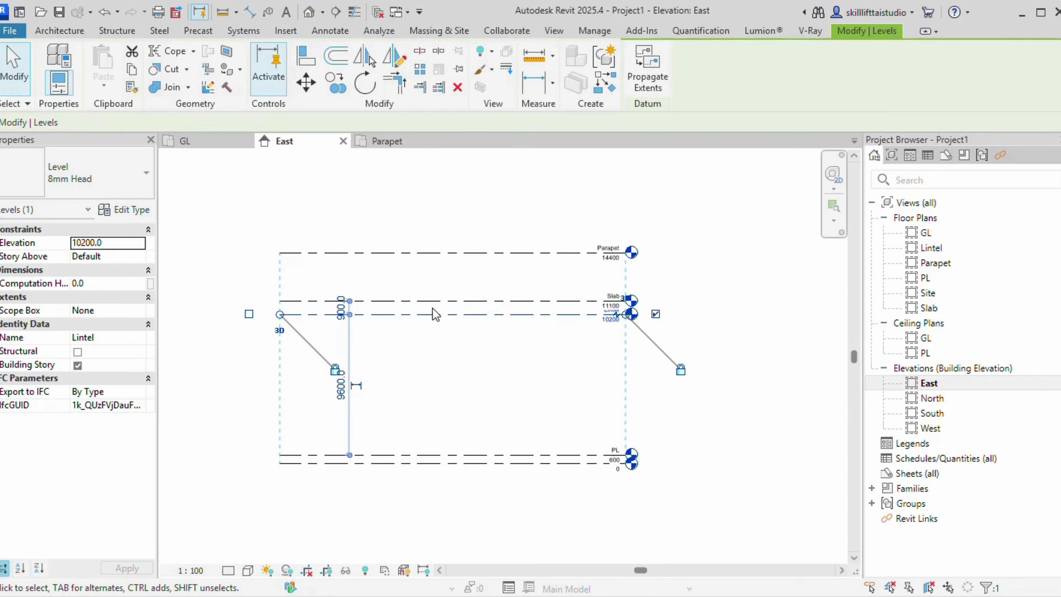
scroll(340, 313, up, 2)
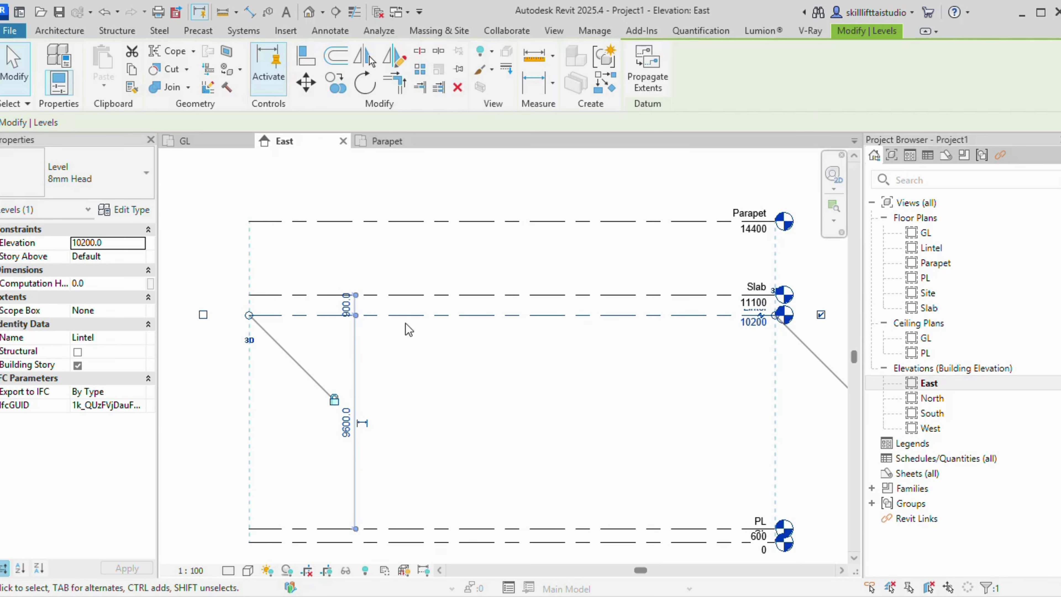
click(409, 349)
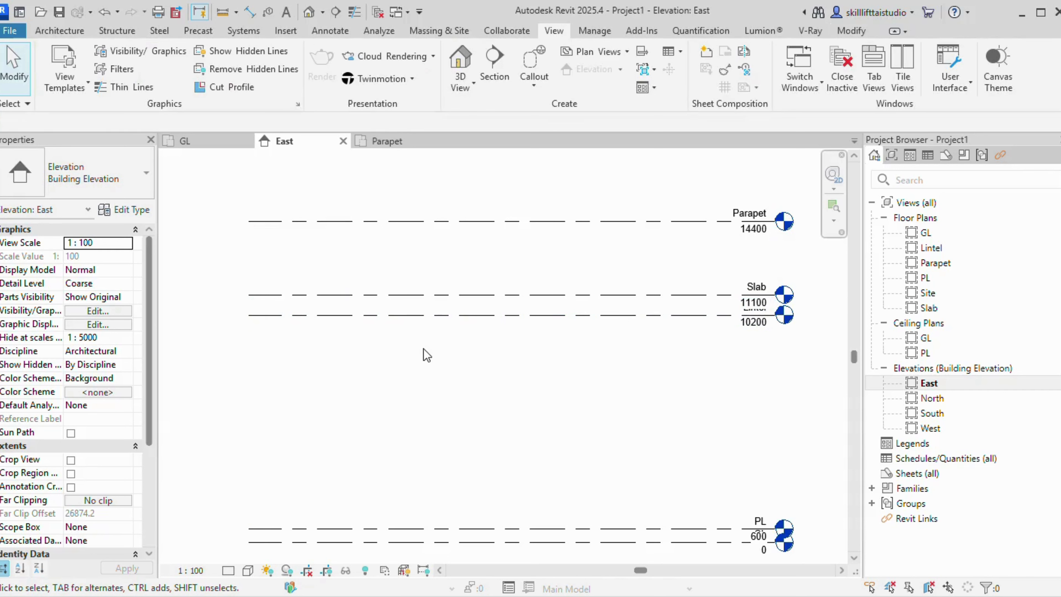
Select the Lintel level again and set its distance above PL to 2.1 m
click(432, 319)
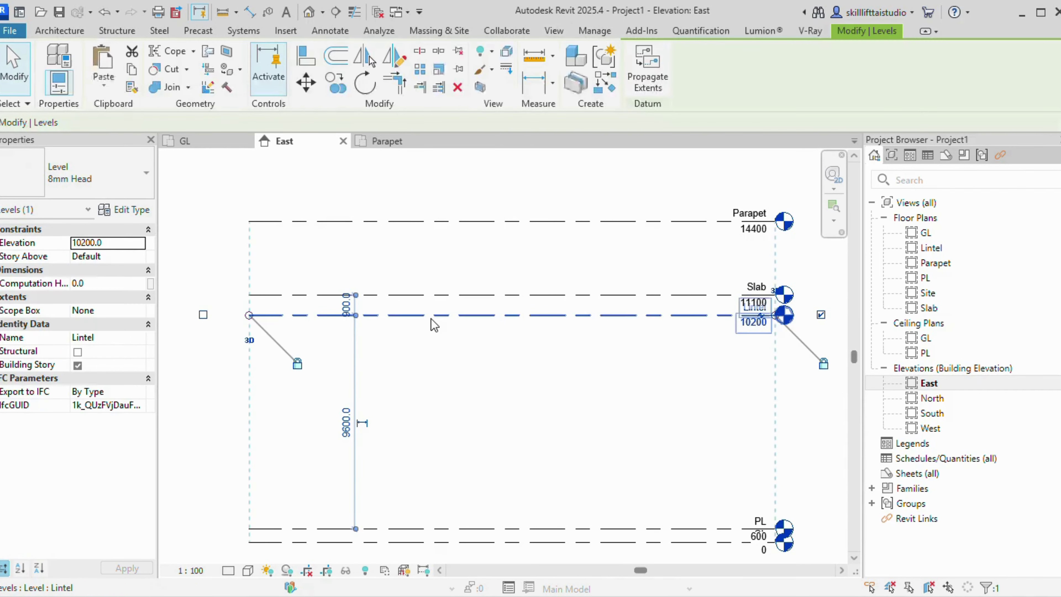
click(346, 421)
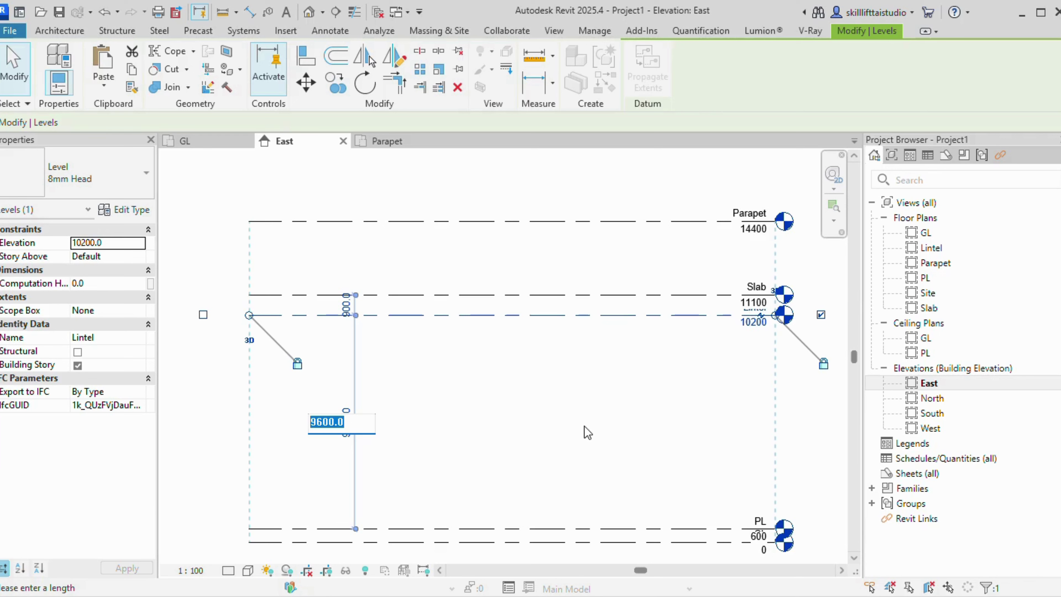
text(2.1m)
key(Return)
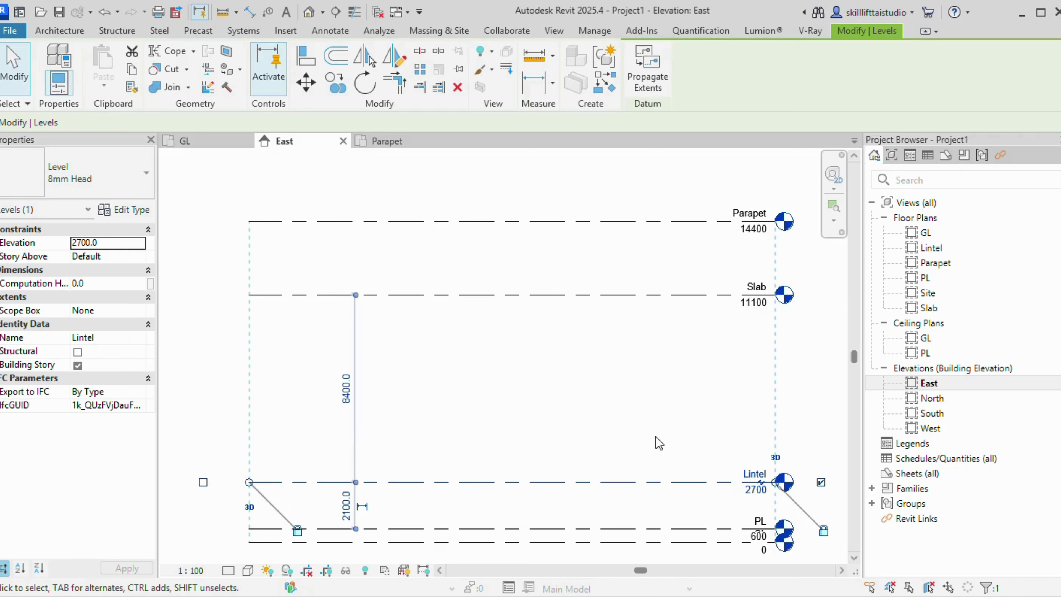
Set the Slab level 900 mm above the Lintel level
click(578, 299)
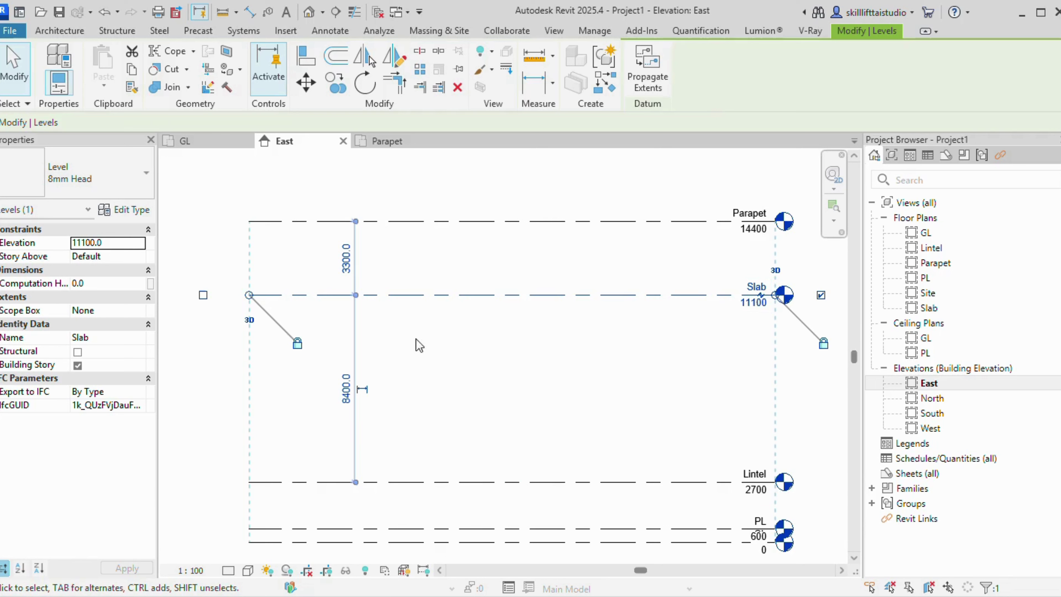
click(347, 388)
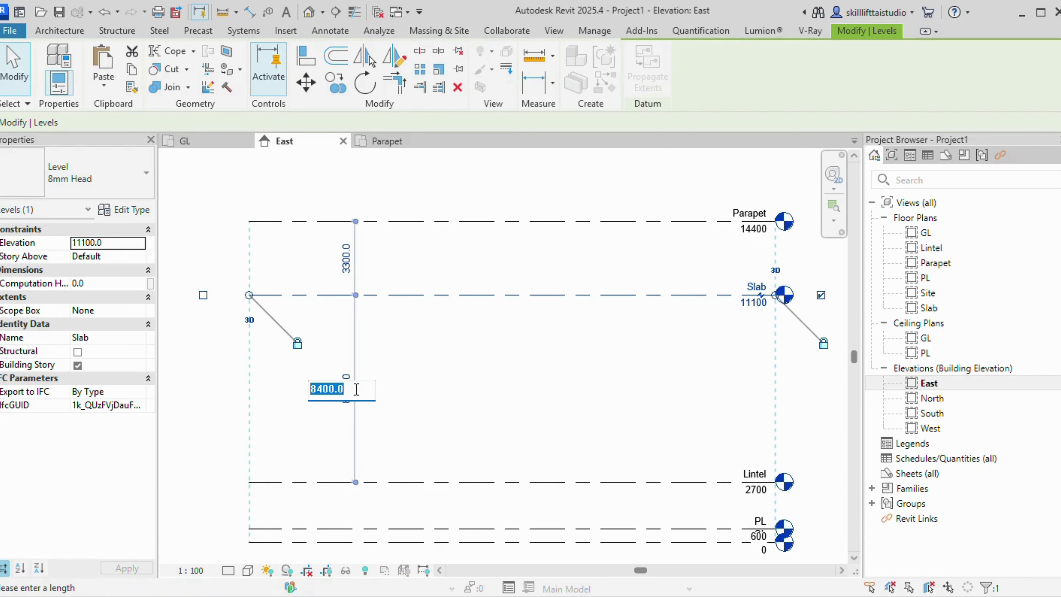
text(900)
key(Return)
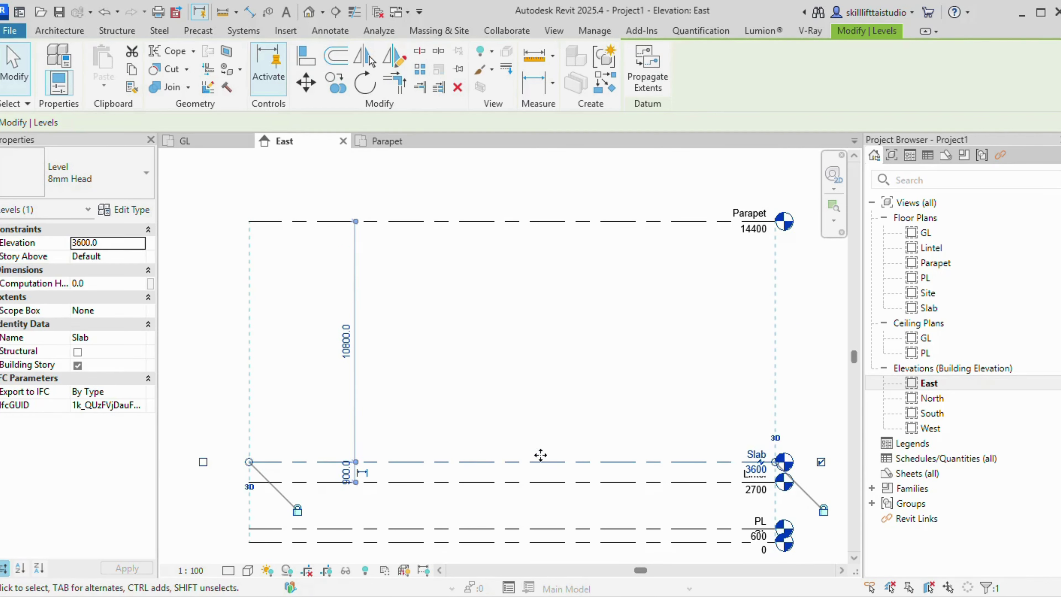
Set the Parapet level 1.5 m above the Slab level and clear the selection
click(520, 221)
click(345, 353)
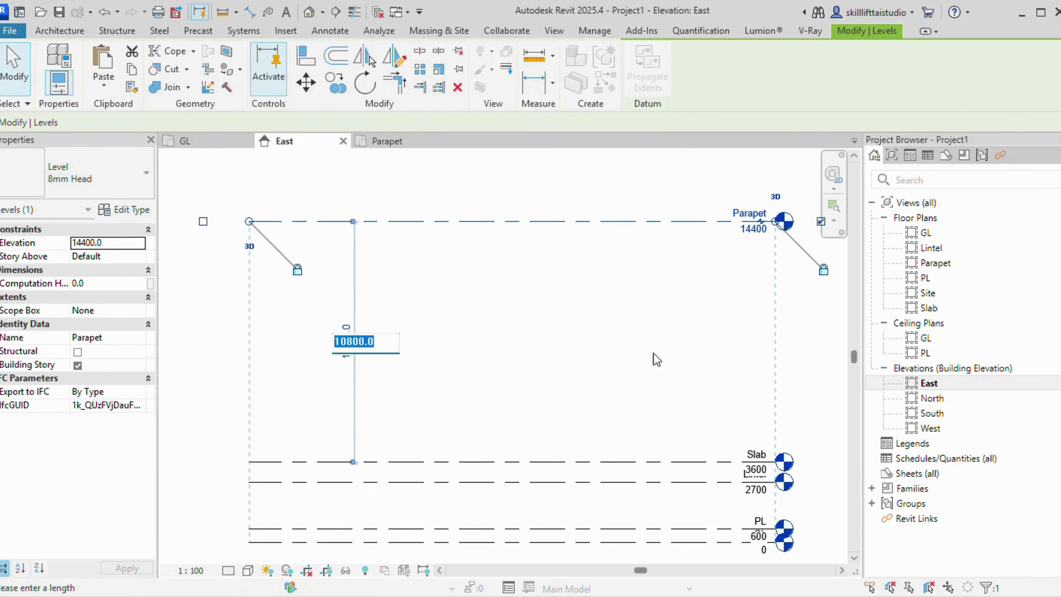
text(1.5m)
key(Return)
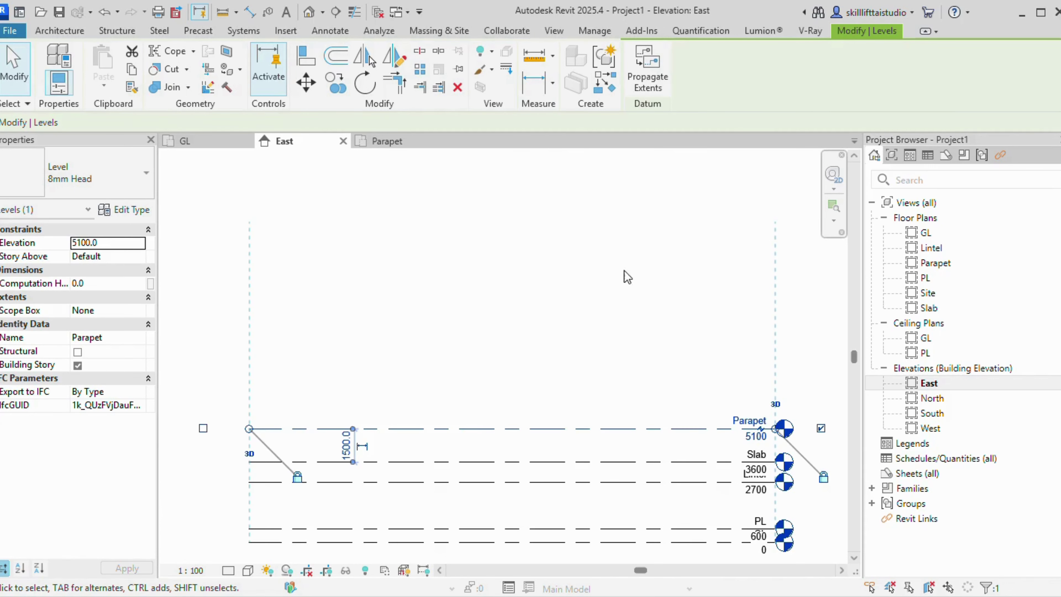
click(616, 298)
middle_drag(616, 298, 638, 362)
scroll(597, 341, up, 2)
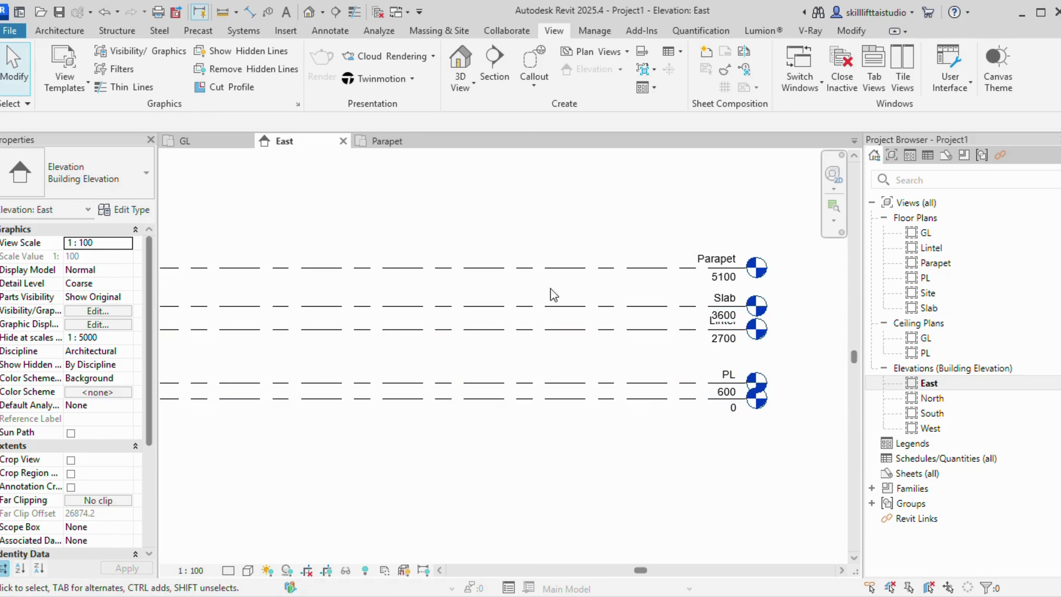
scroll(469, 327, down, 2)
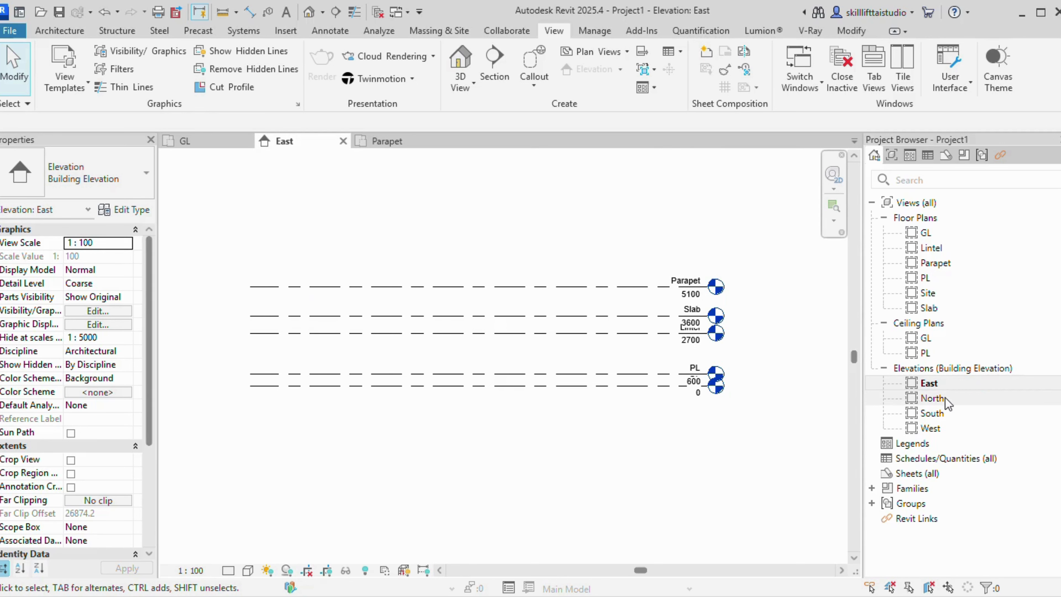
Open the North, South and West elevations in turn to check the levels in each
double_click(935, 399)
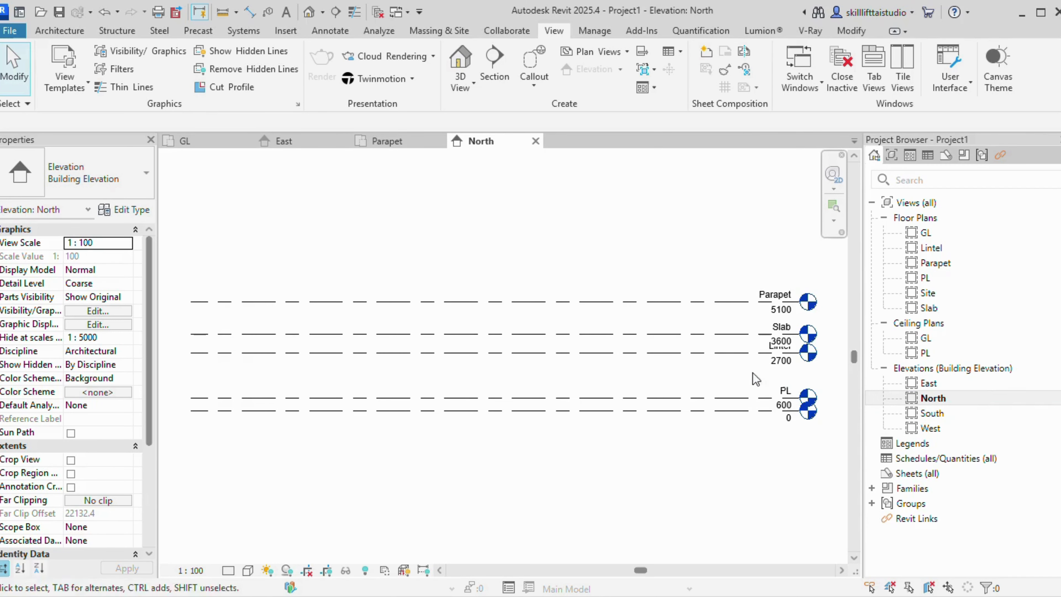
click(932, 413)
double_click(933, 414)
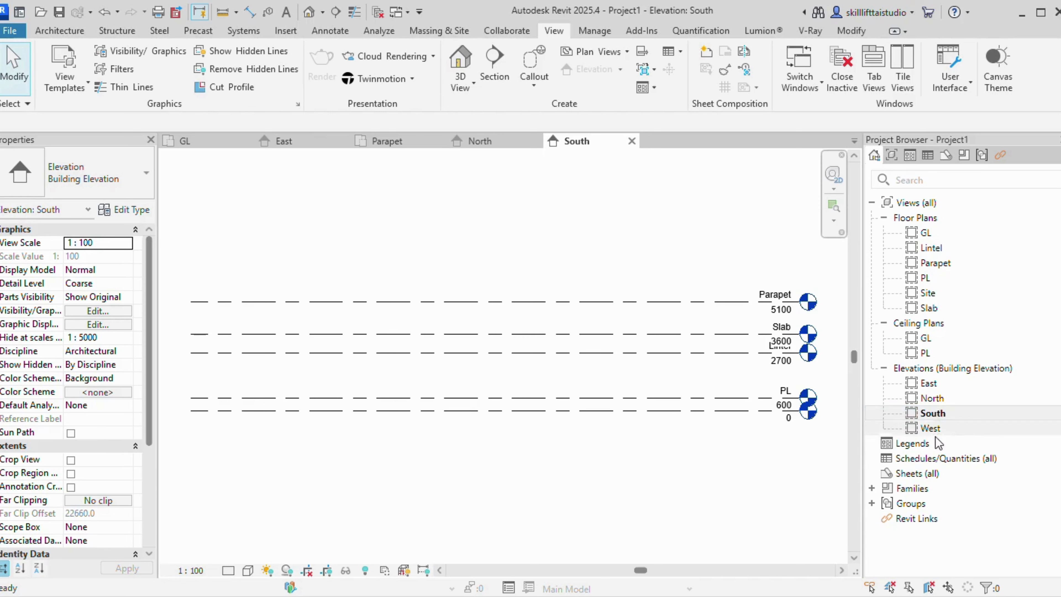
double_click(931, 428)
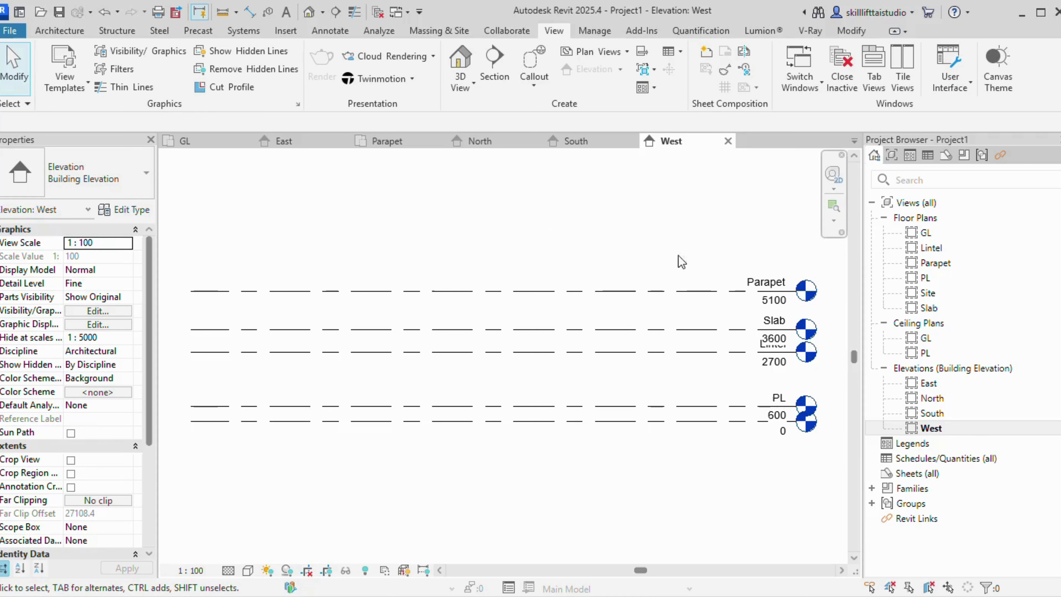
Open the GL floor plan and draw a vertical grid line between the elevation markers, left of centre
double_click(934, 239)
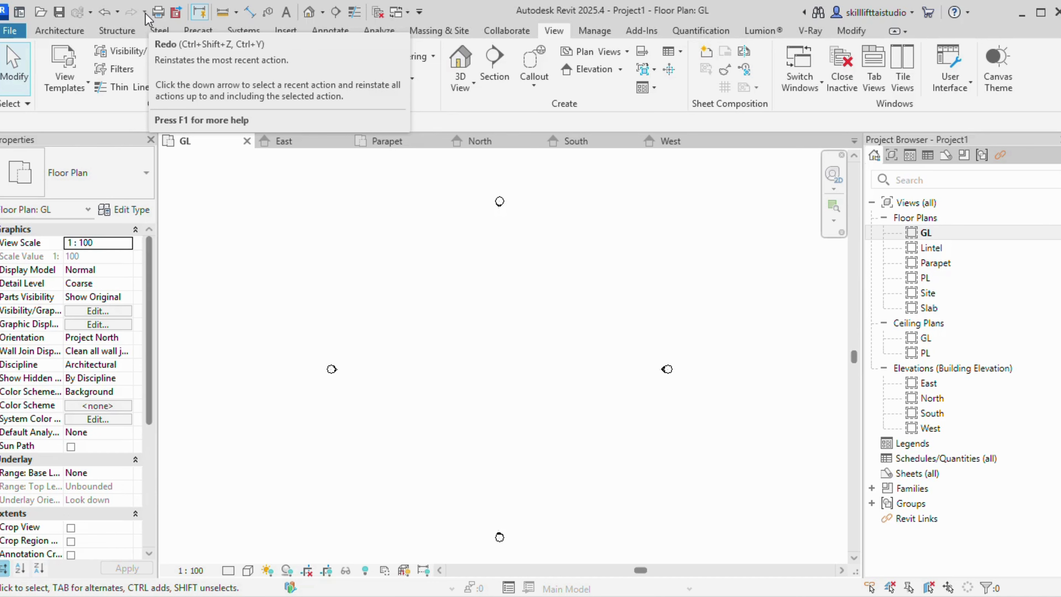
click(64, 33)
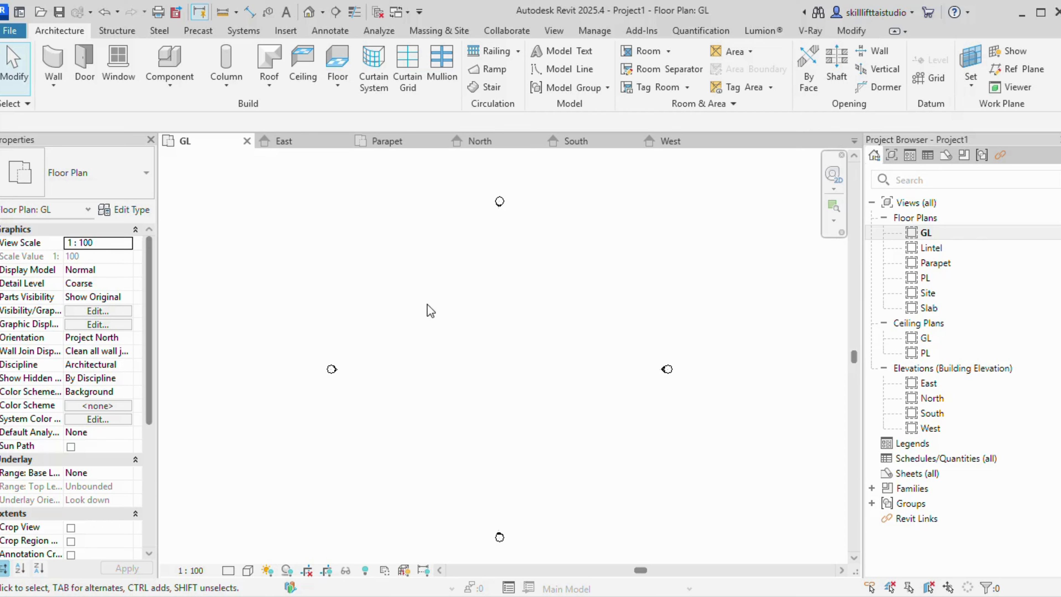
click(936, 78)
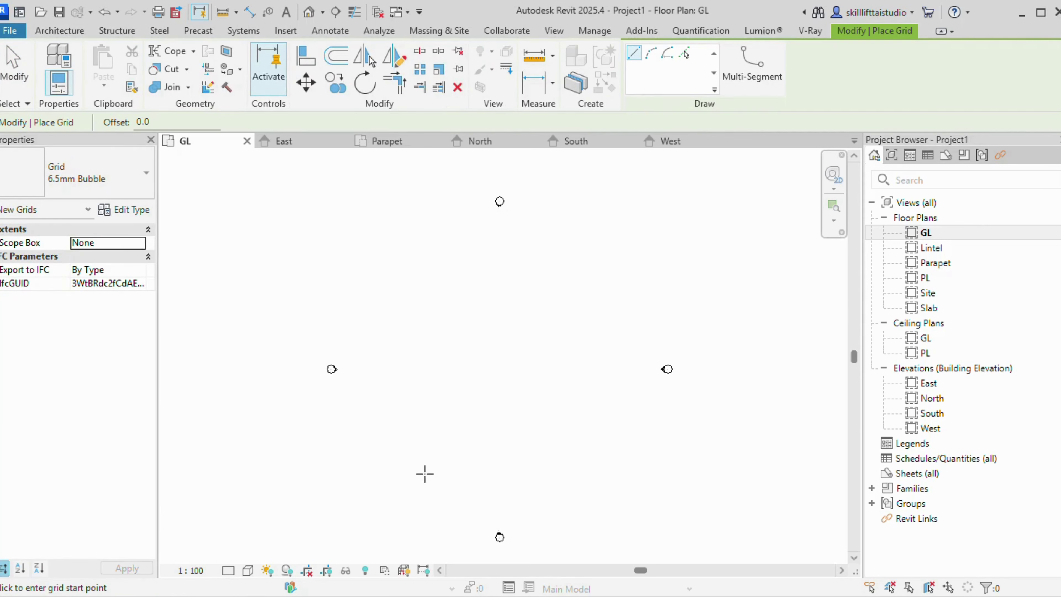
click(422, 469)
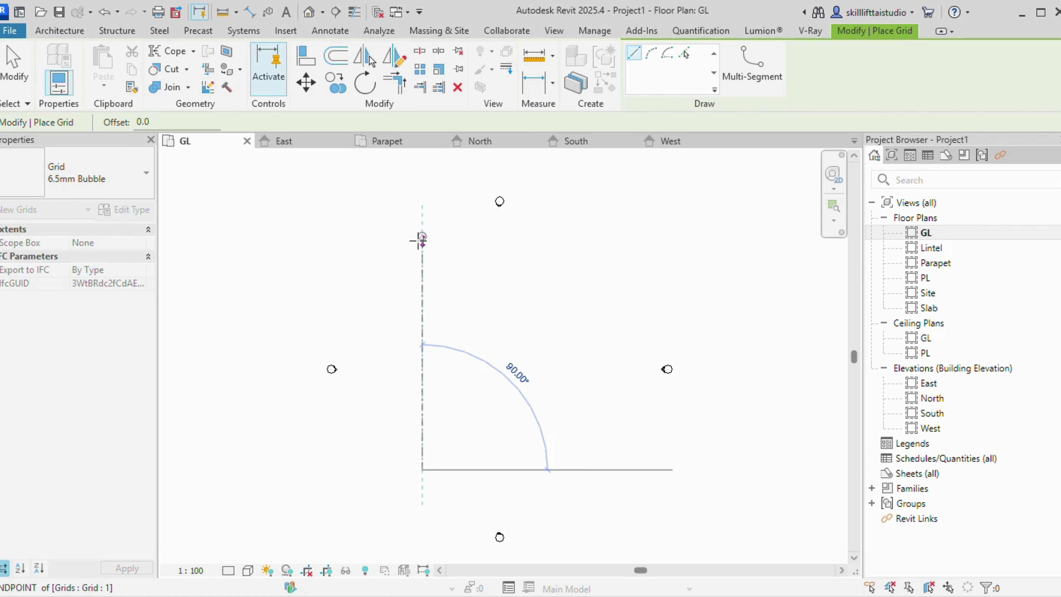
click(422, 239)
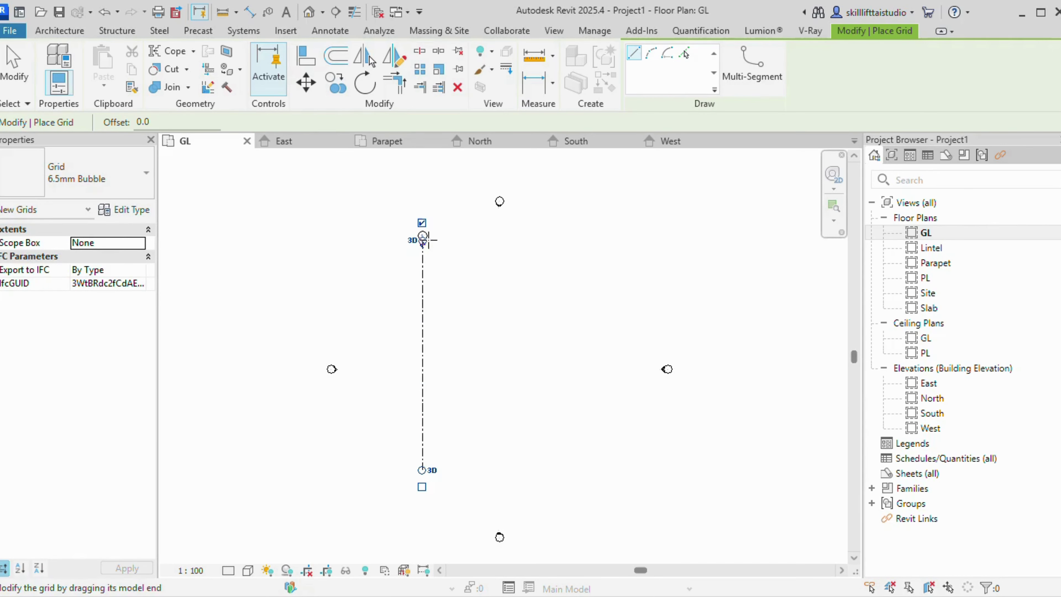
Draw three more vertical grid lines right of grid 1, aligned with its ends, with about 7000 mm between grids 1–2 and 3–4
scroll(422, 238, up, 3)
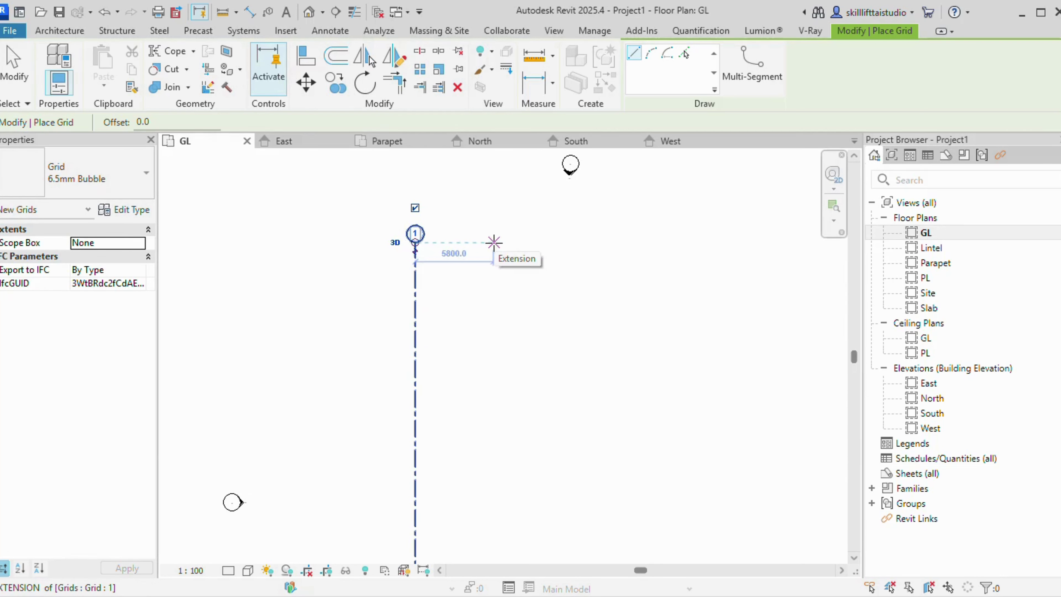
scroll(509, 376, down, 3)
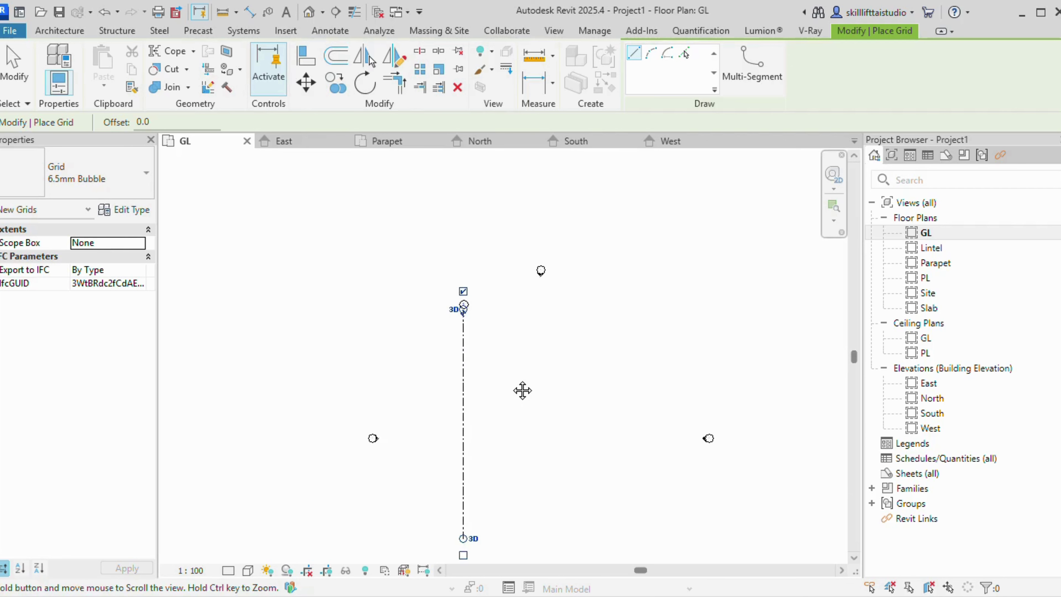
middle_drag(507, 375, 488, 331)
scroll(457, 274, up, 1)
scroll(526, 519, down, 2)
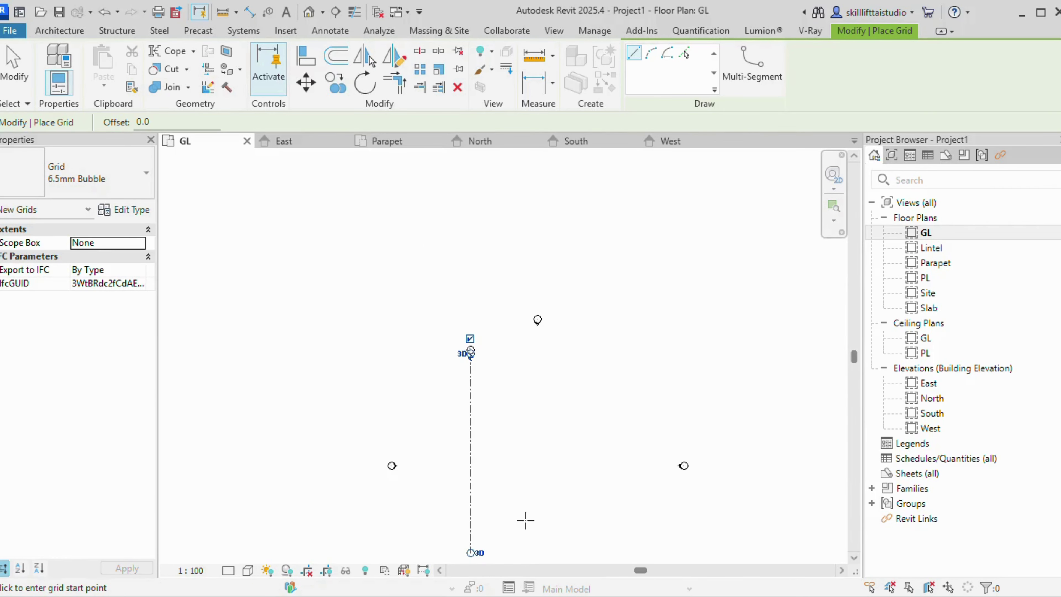
click(513, 553)
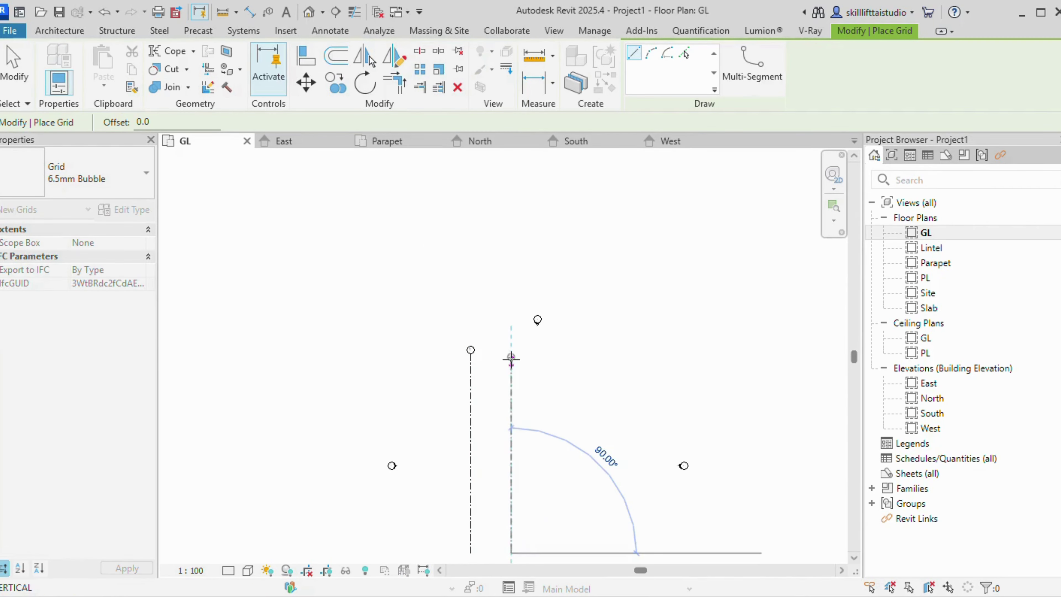
click(511, 351)
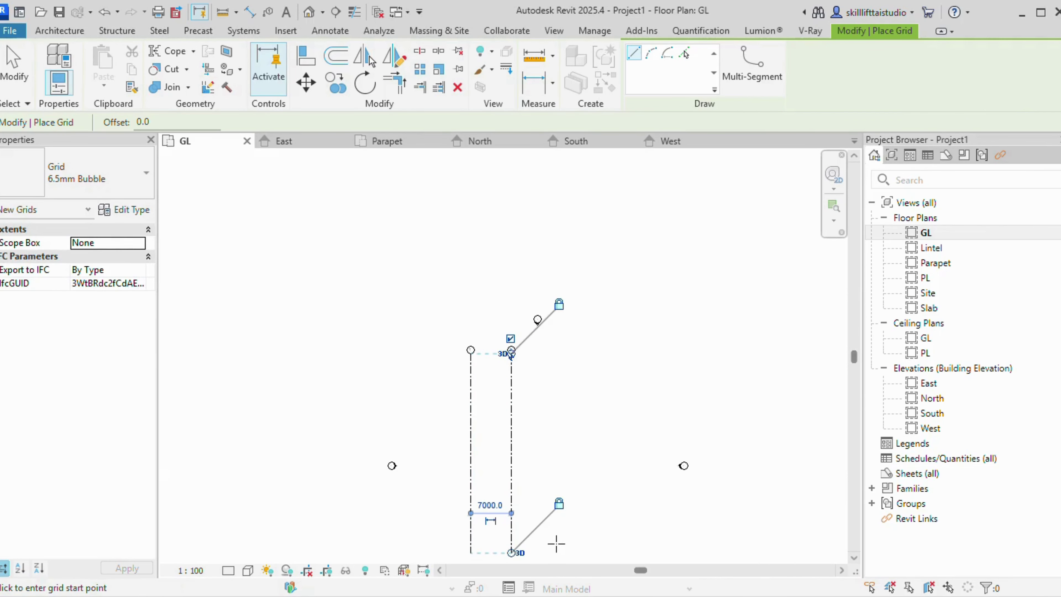
click(558, 553)
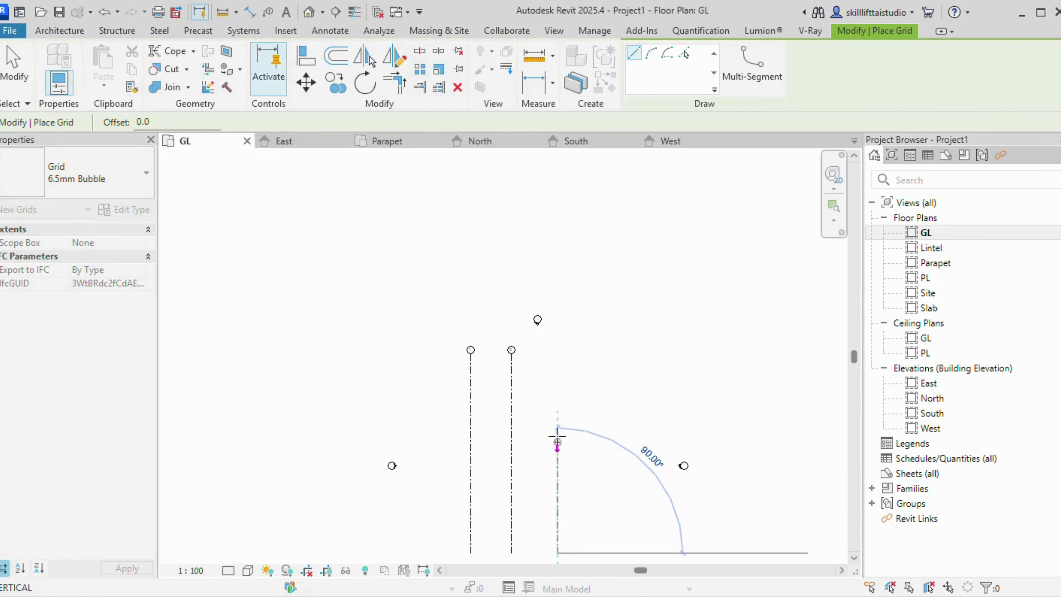
click(557, 352)
click(598, 553)
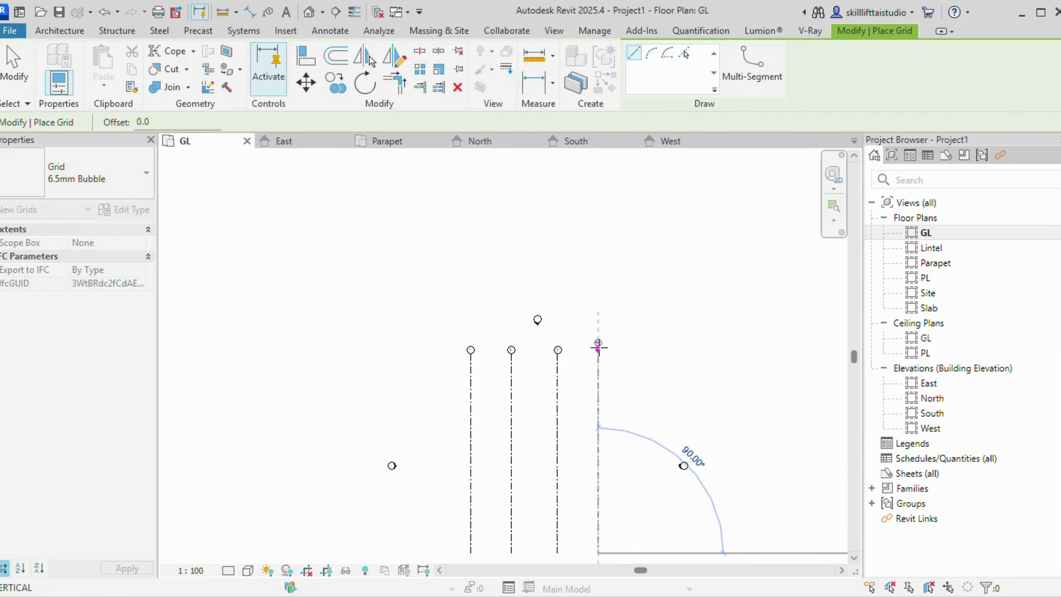
click(598, 352)
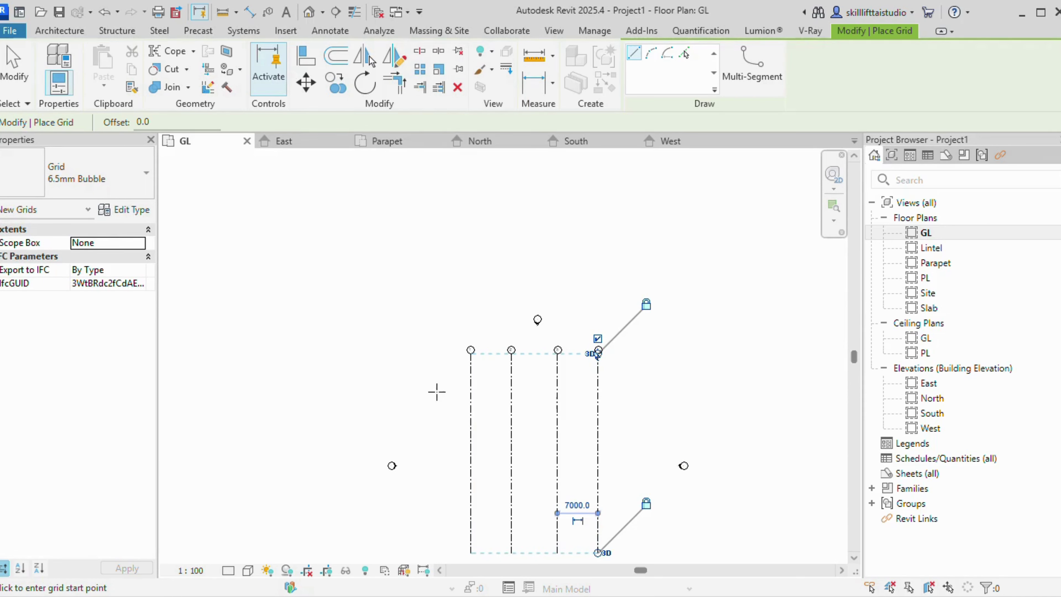
Draw a horizontal grid line across the four vertical grids, just below their bubbles, and end the Grid command
click(434, 383)
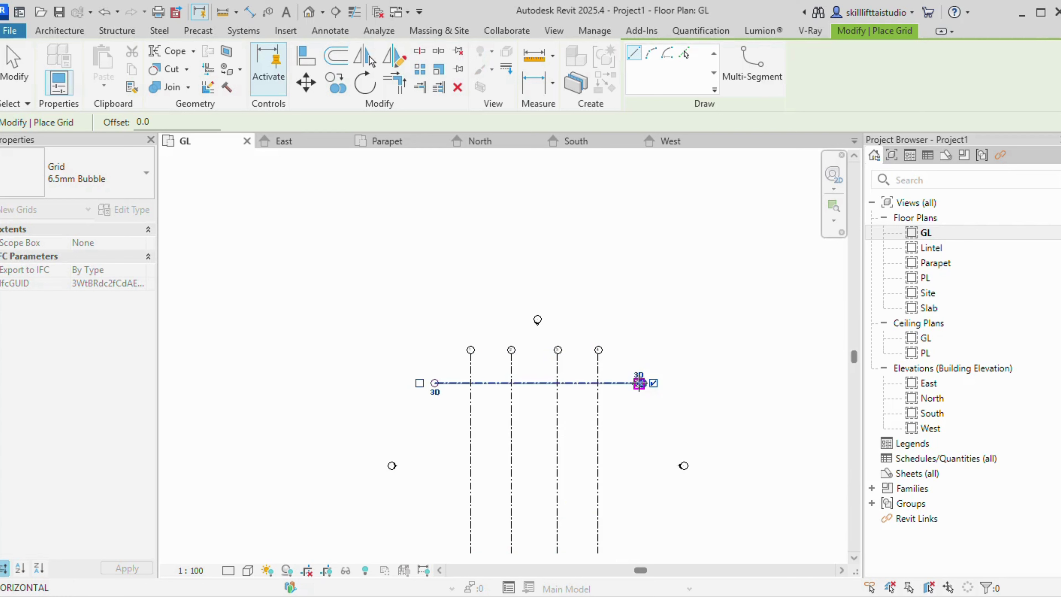
click(639, 383)
scroll(636, 395, up, 3)
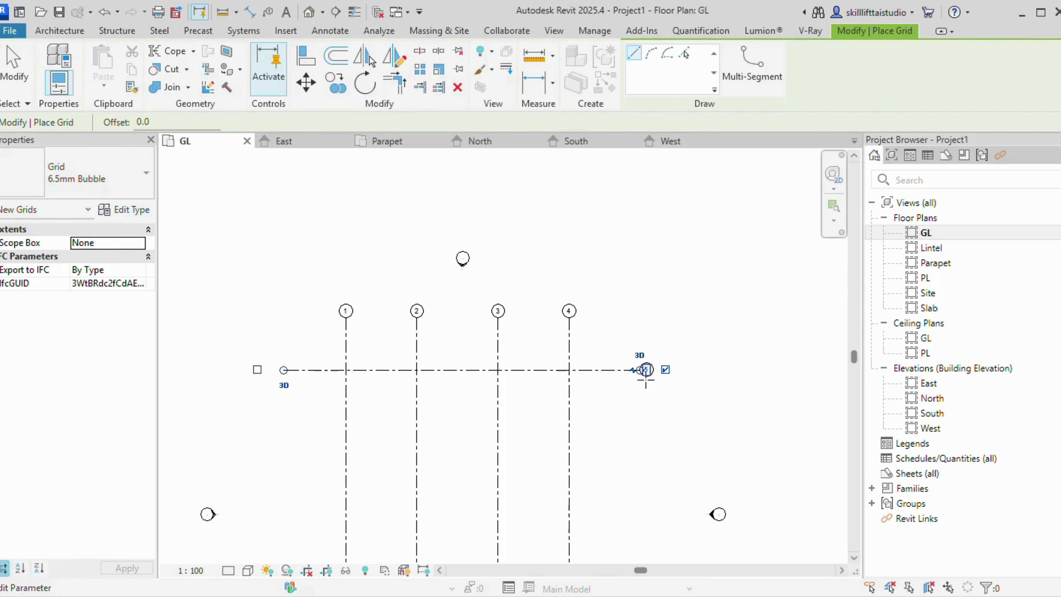
click(346, 423)
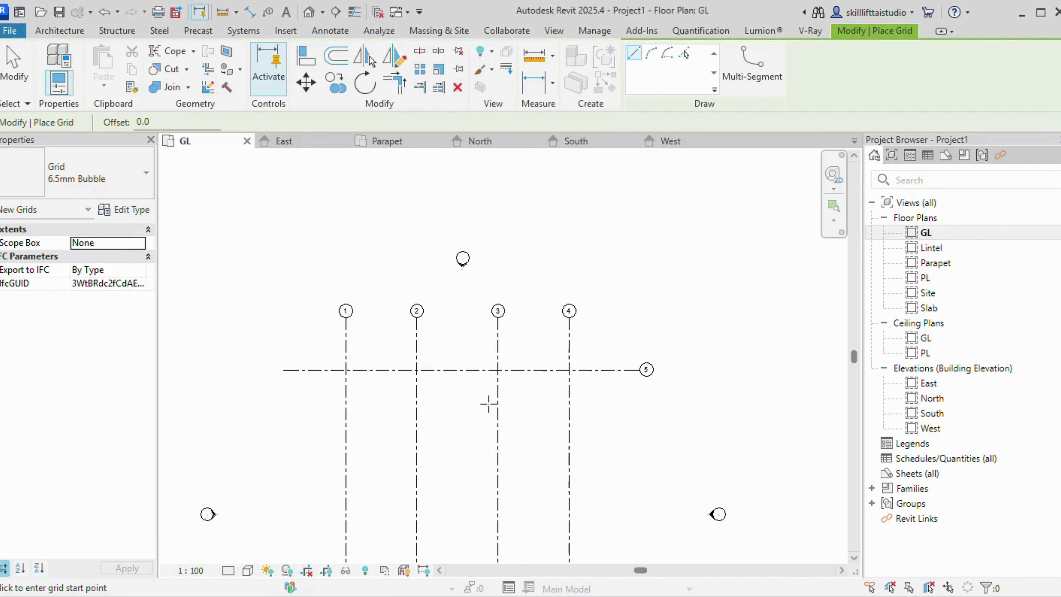
key(Escape)
key(Escape)
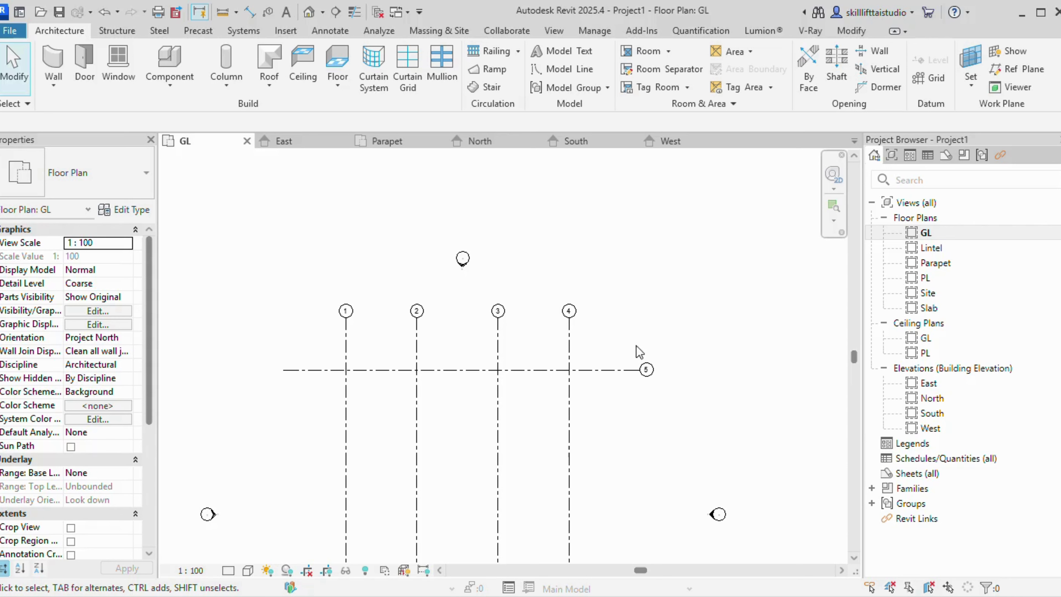
Rename the horizontal grid line as A
scroll(640, 351, up, 2)
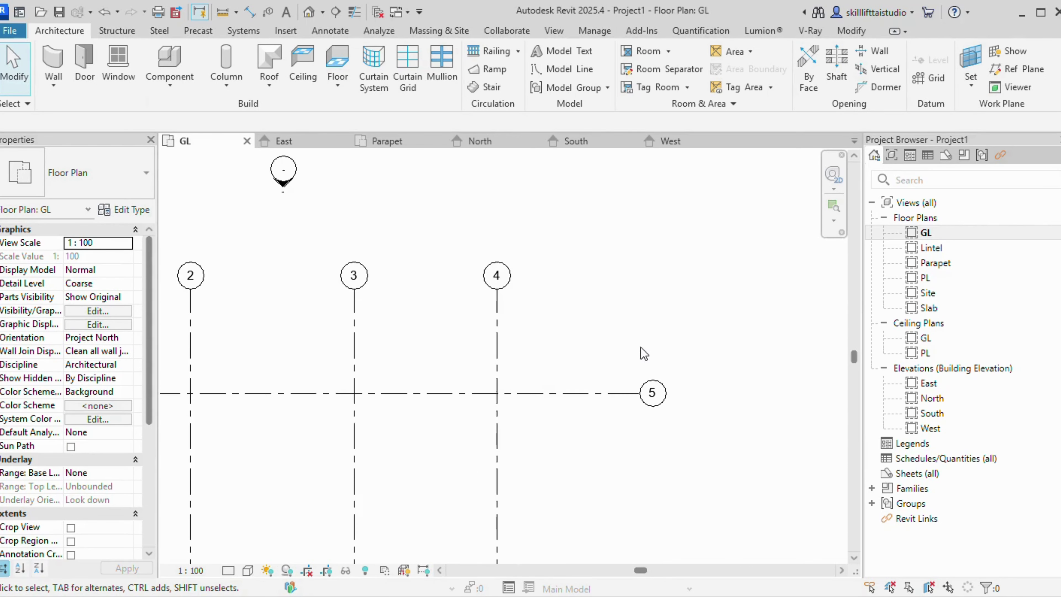
double_click(653, 394)
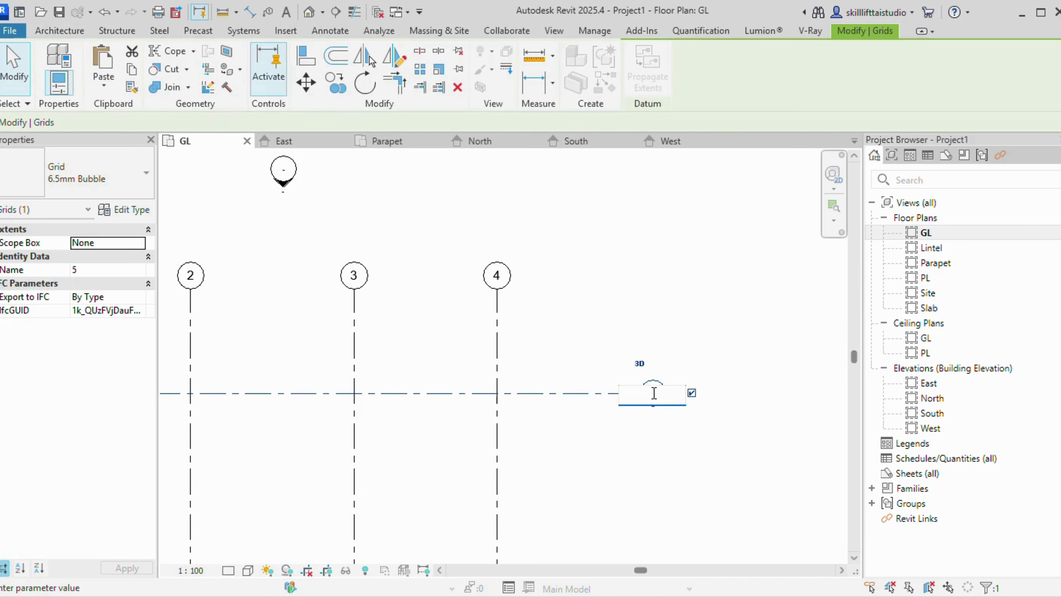
key(Return)
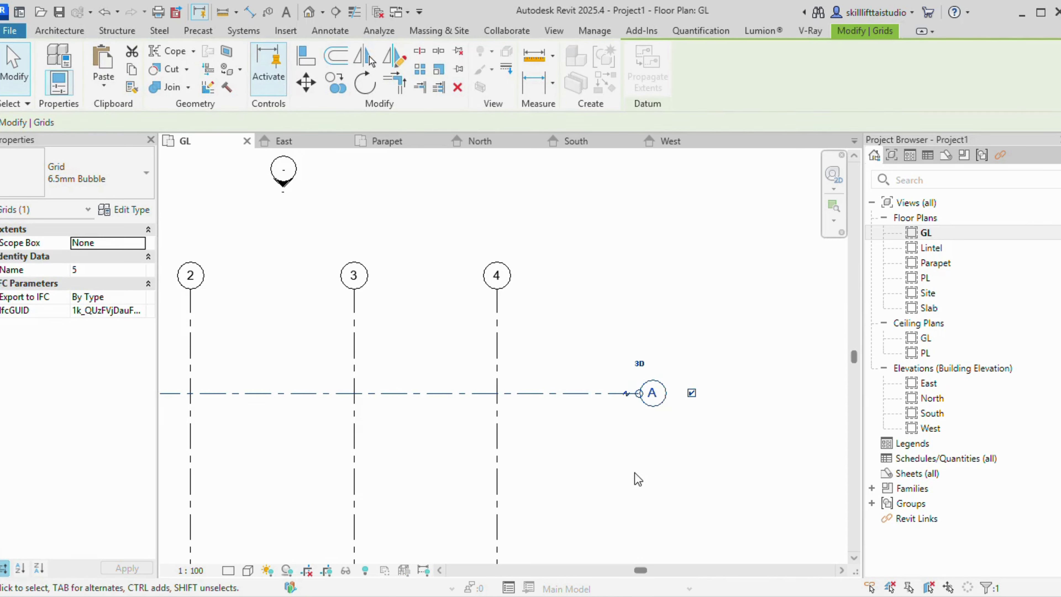
Draw a second horizontal grid line about 6500 mm below grid A, aligned with its ends
scroll(594, 490, down, 3)
middle_drag(601, 500, 630, 413)
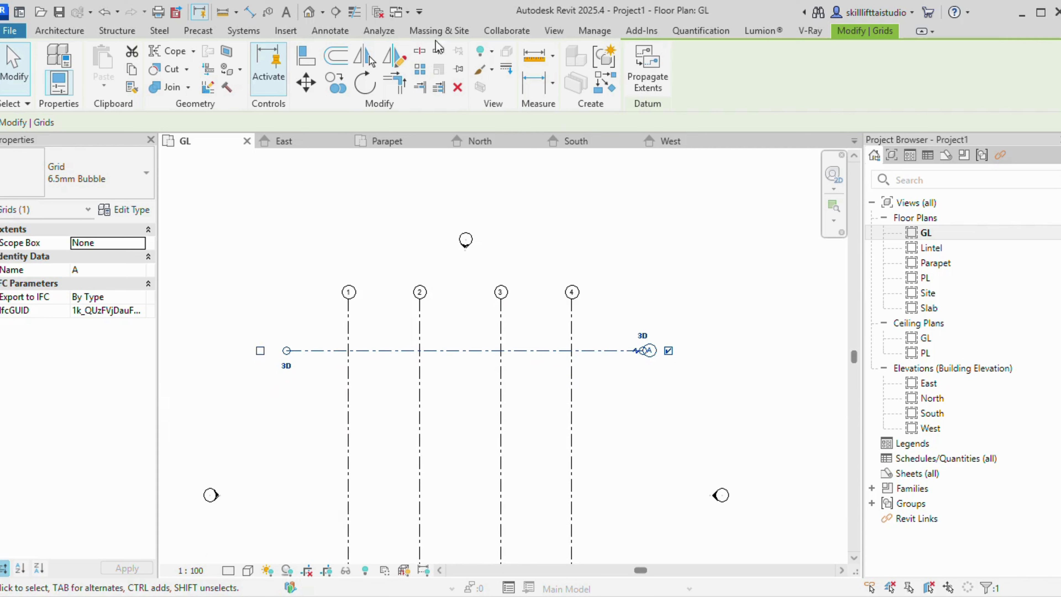
click(59, 30)
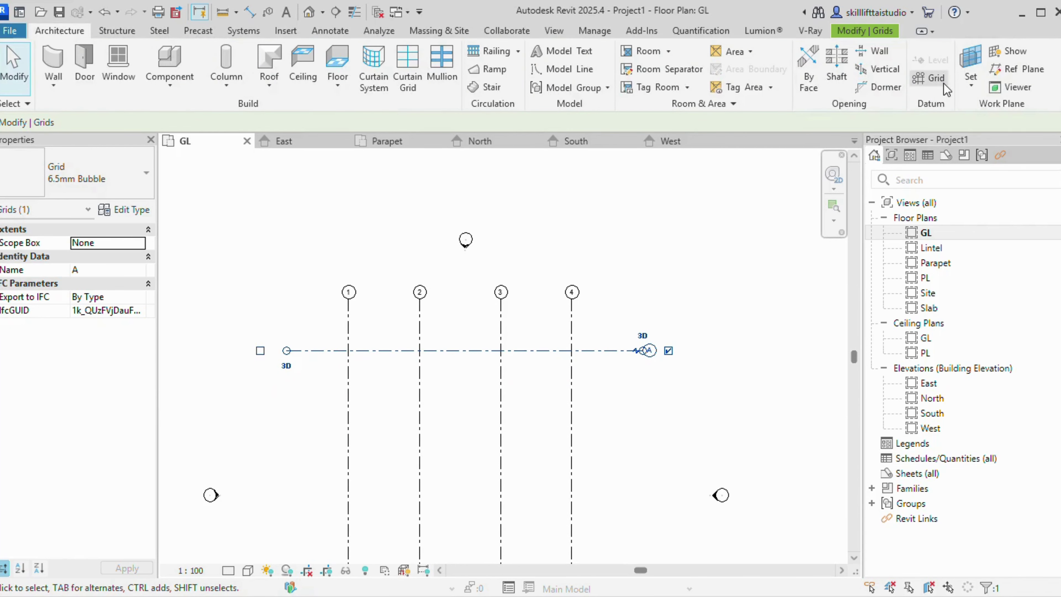
click(932, 78)
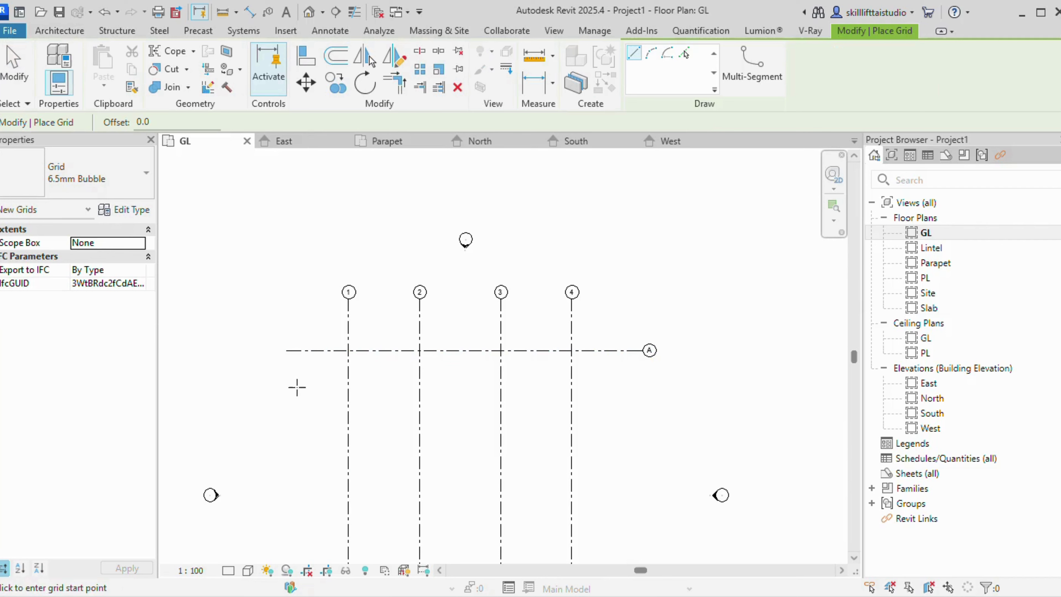
click(285, 416)
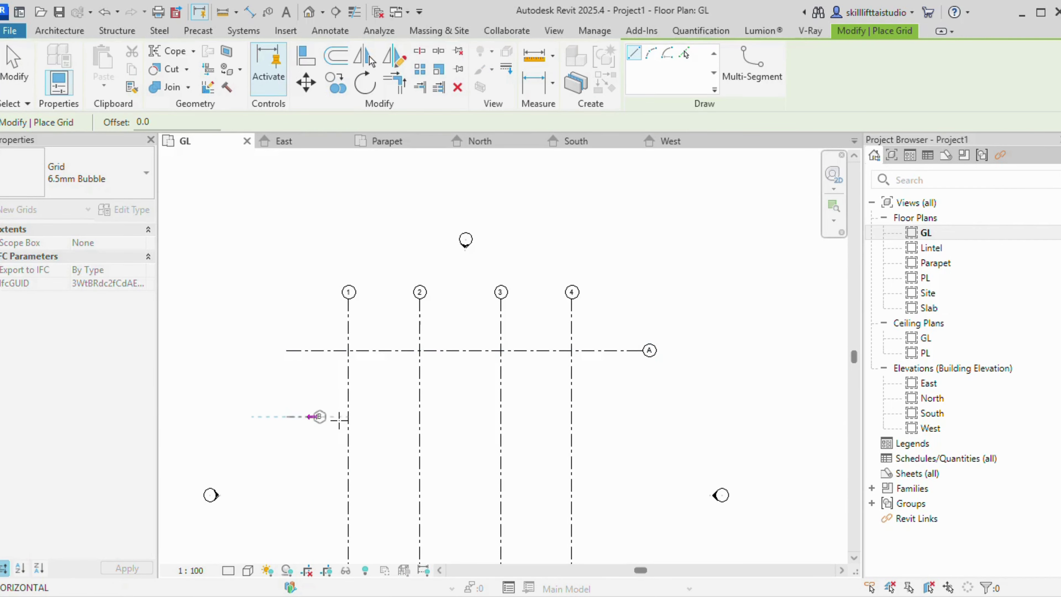
click(643, 417)
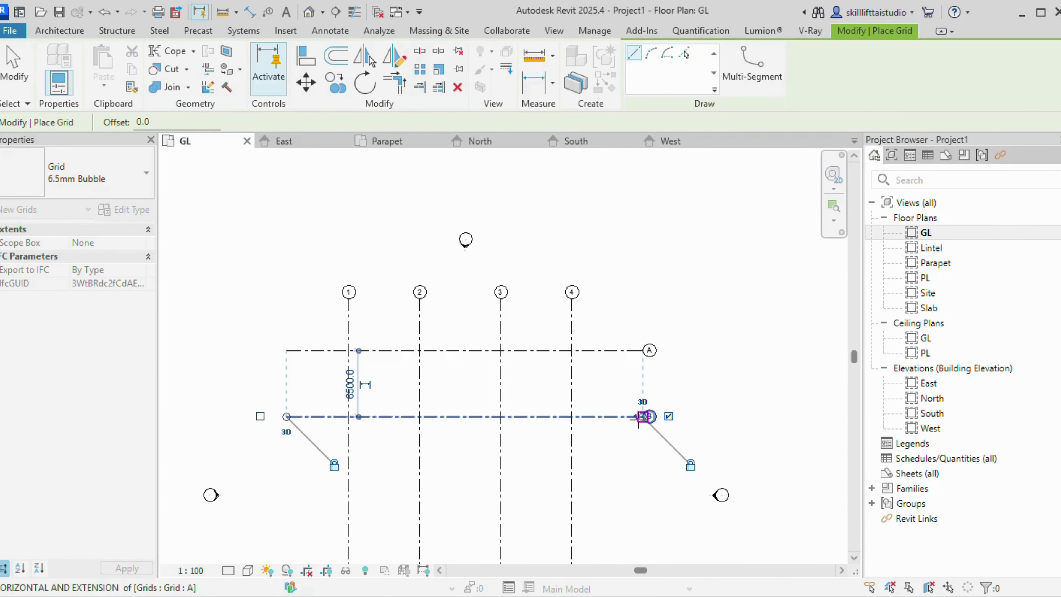
Draw two more aligned horizontal grid lines, the first about 8000 mm below grid B and the other below it, and end the Grid command
scroll(548, 480, down, 2)
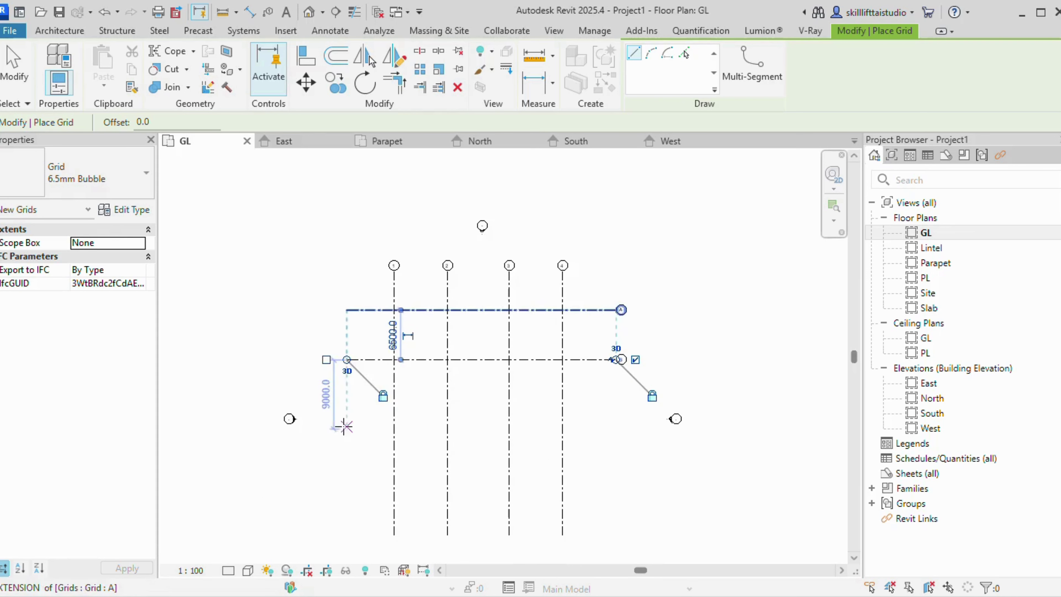
click(351, 417)
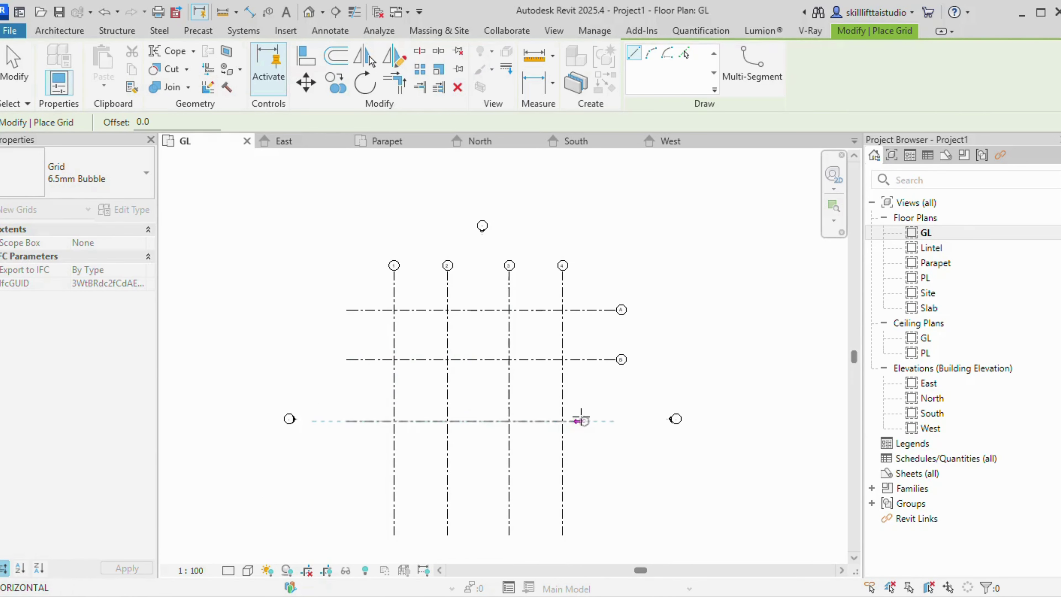
click(616, 421)
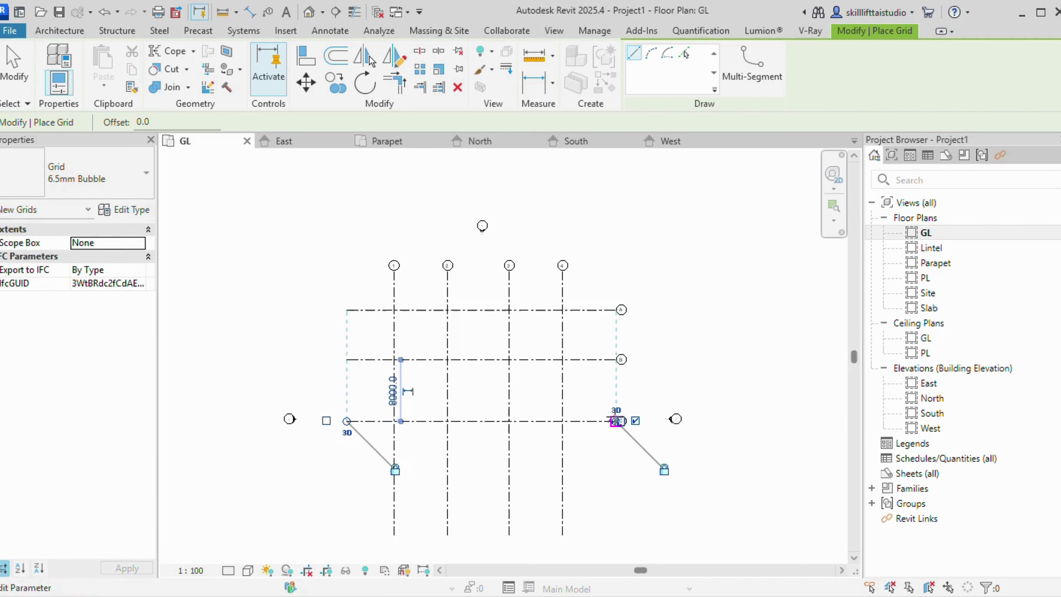
click(347, 474)
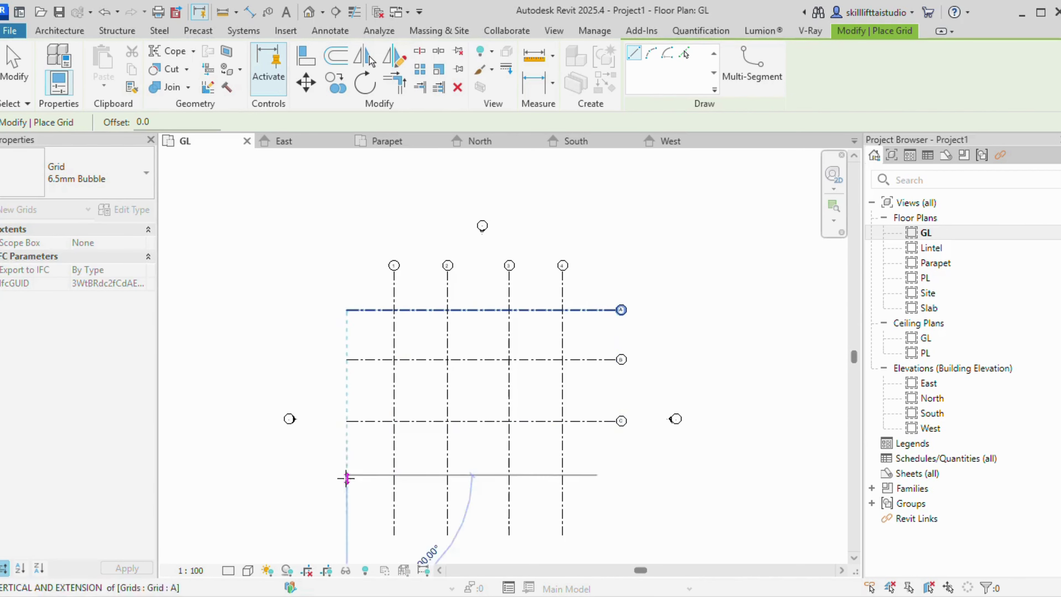
click(617, 474)
key(Escape)
key(Escape)
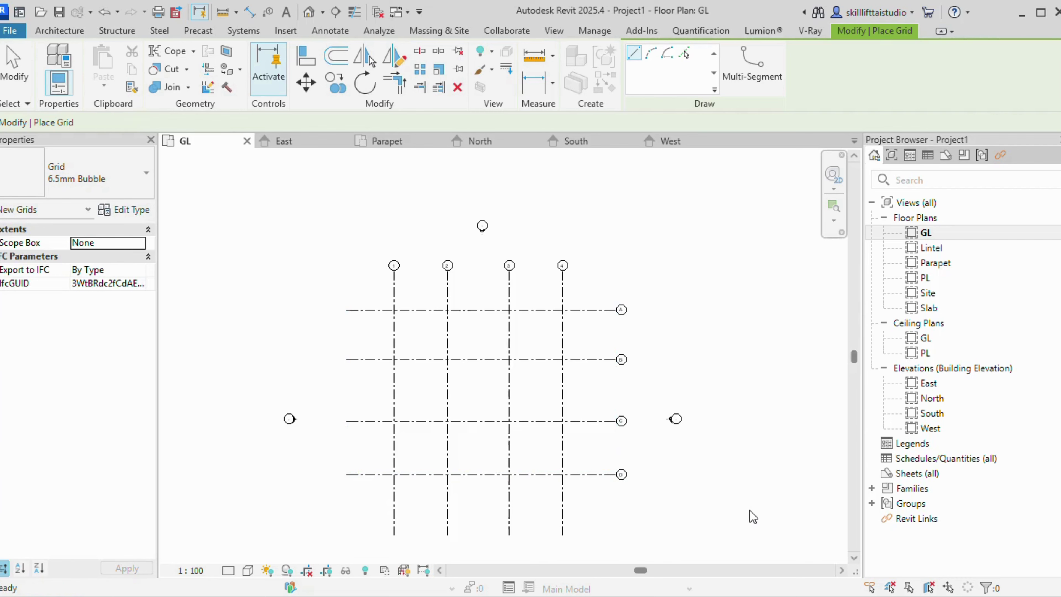
Show grid 1's bubble at both its upper and lower ends and clear the selection
scroll(517, 426, down, 3)
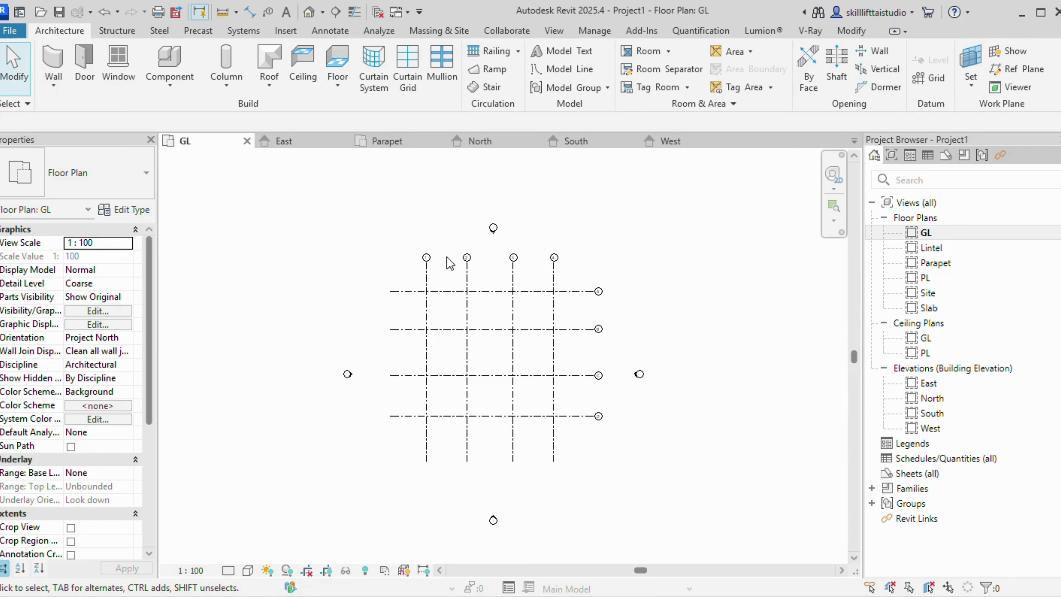
scroll(420, 264, up, 2)
click(432, 257)
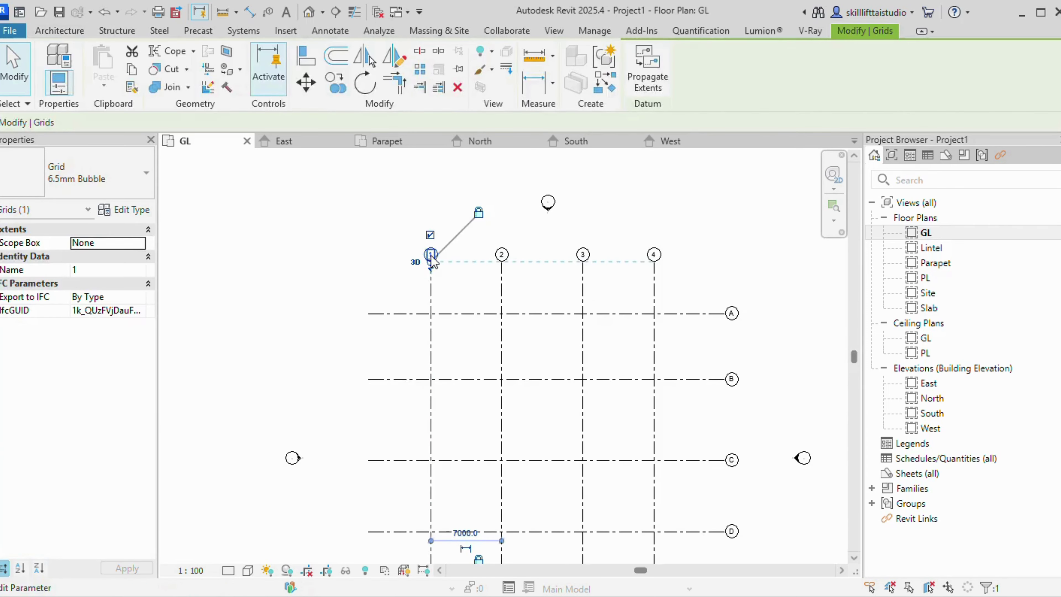
scroll(438, 304, down, 1)
middle_drag(450, 317, 439, 264)
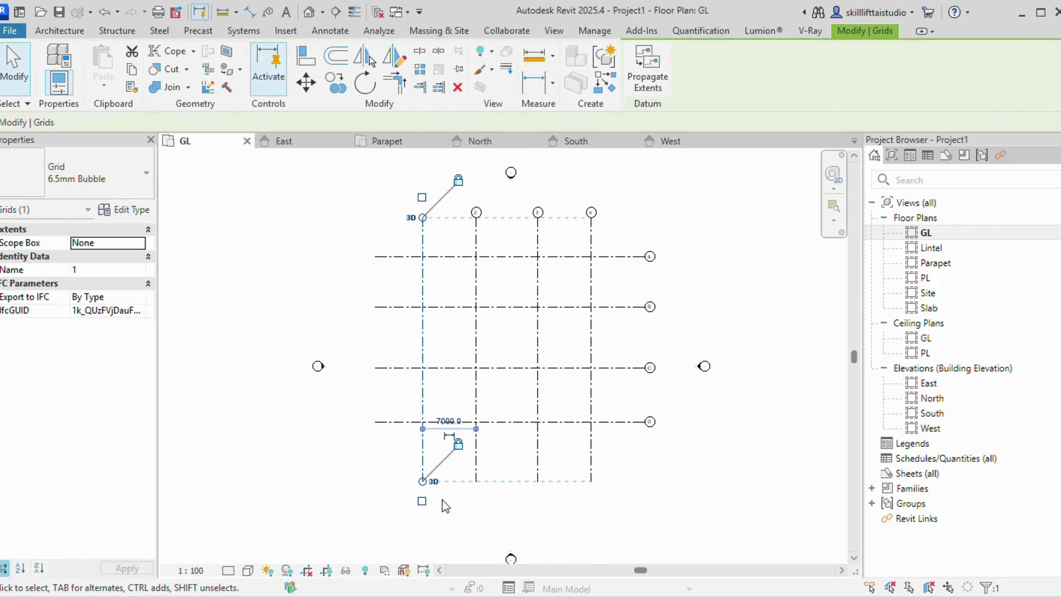
click(423, 501)
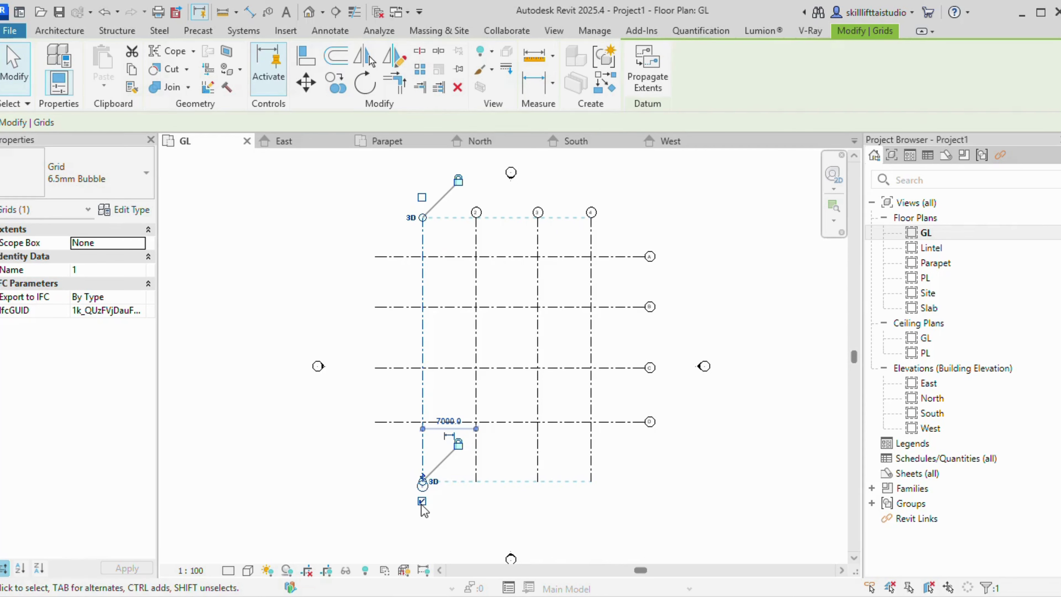
click(422, 197)
click(522, 518)
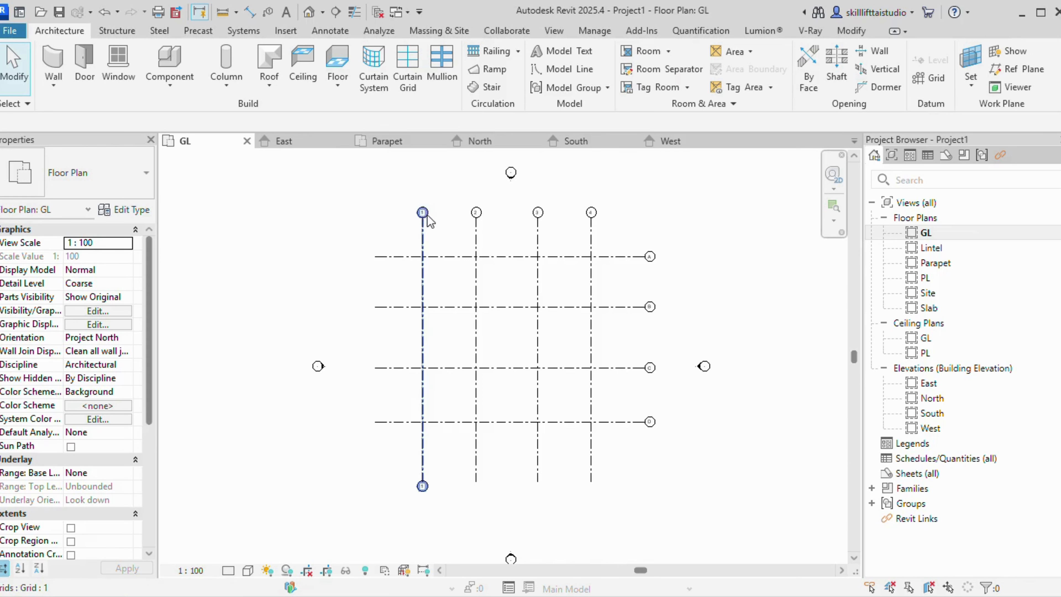
Move the bubbles of grids 2 and 3 from their upper ends to their lower ends
click(423, 228)
click(476, 226)
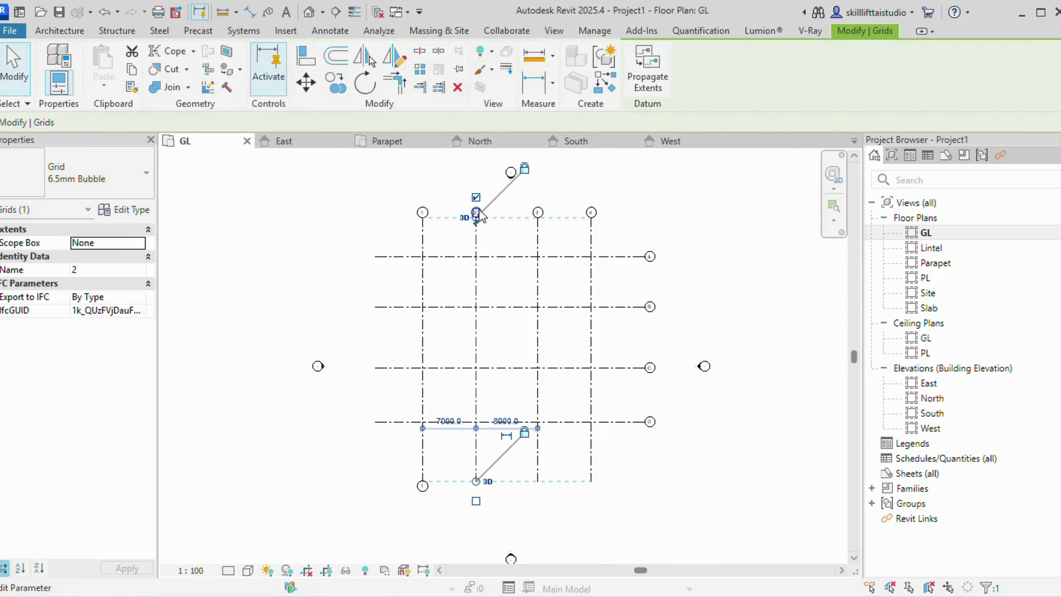
click(476, 197)
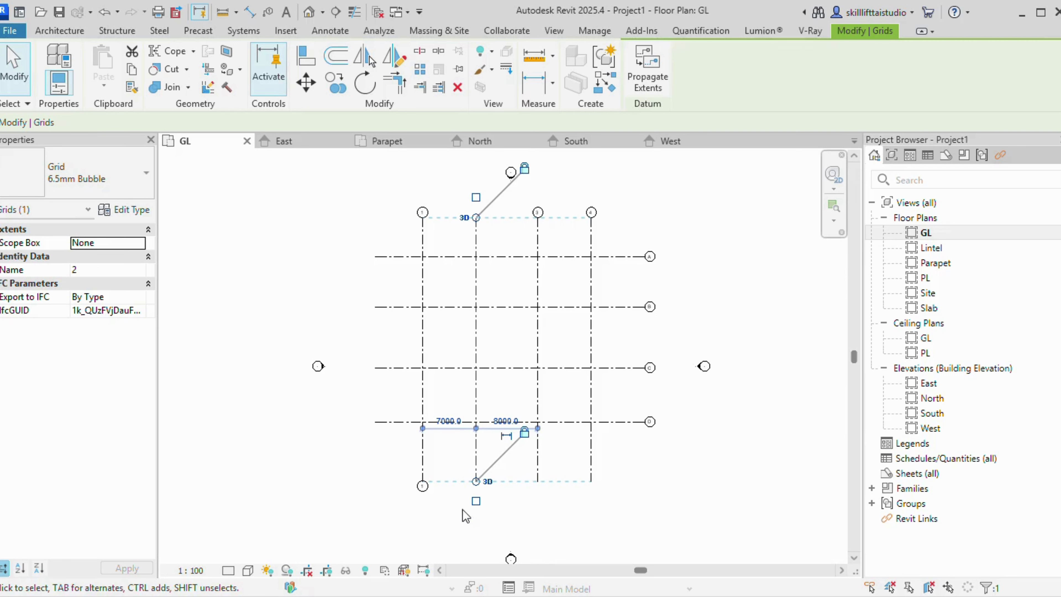
click(476, 501)
click(506, 525)
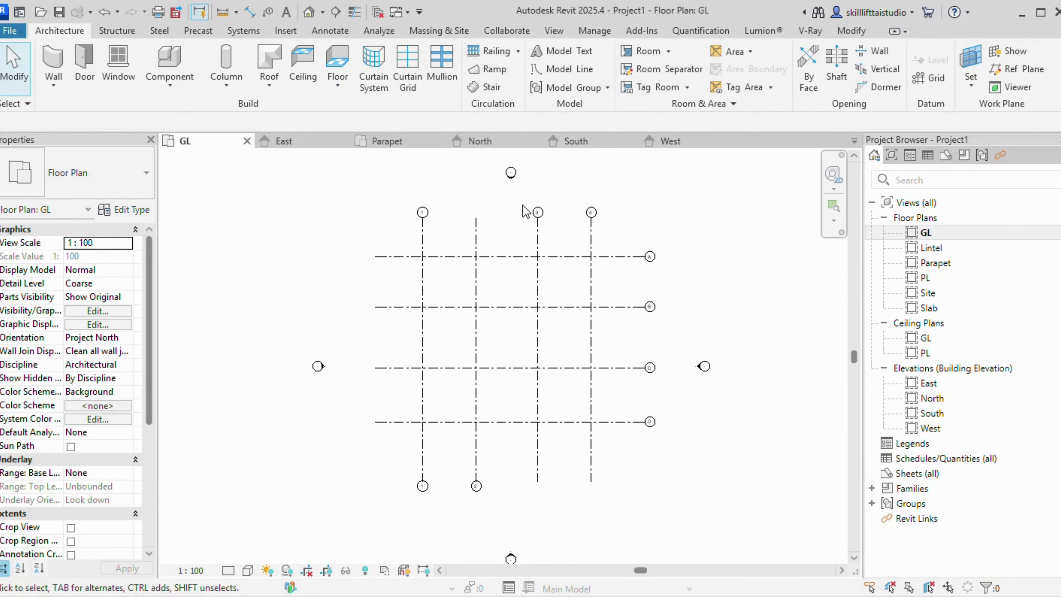
click(537, 215)
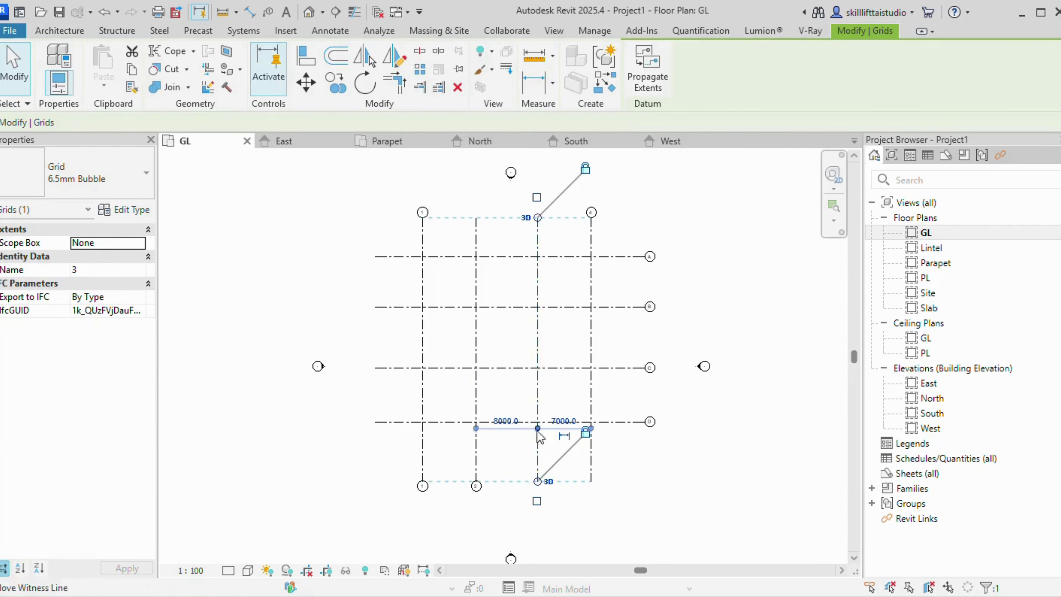
click(537, 501)
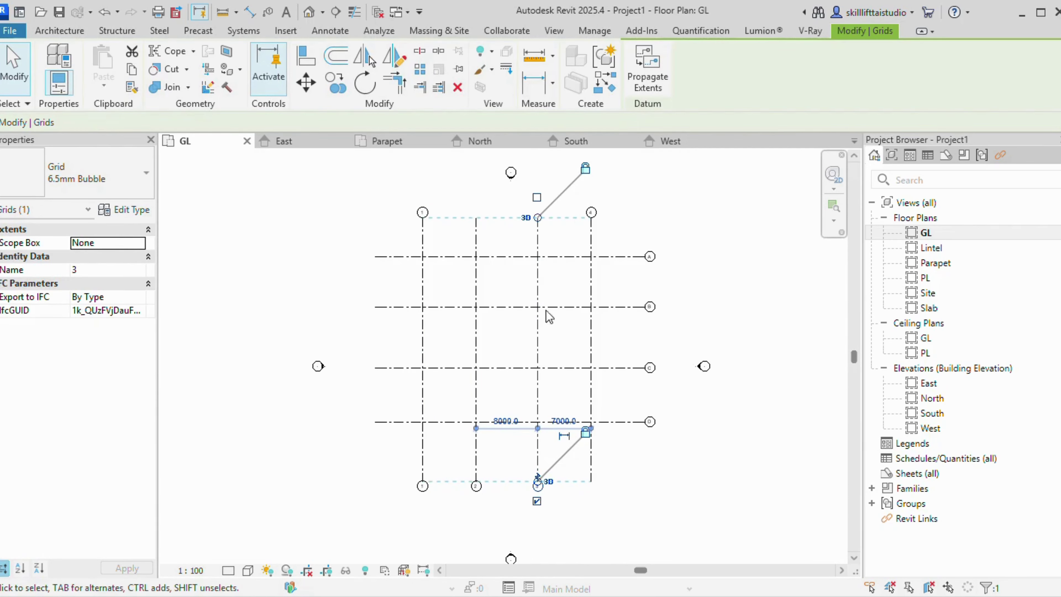
Show the bubbles of grids 2 and 3 at their upper ends again and hide them at their lower ends
click(538, 197)
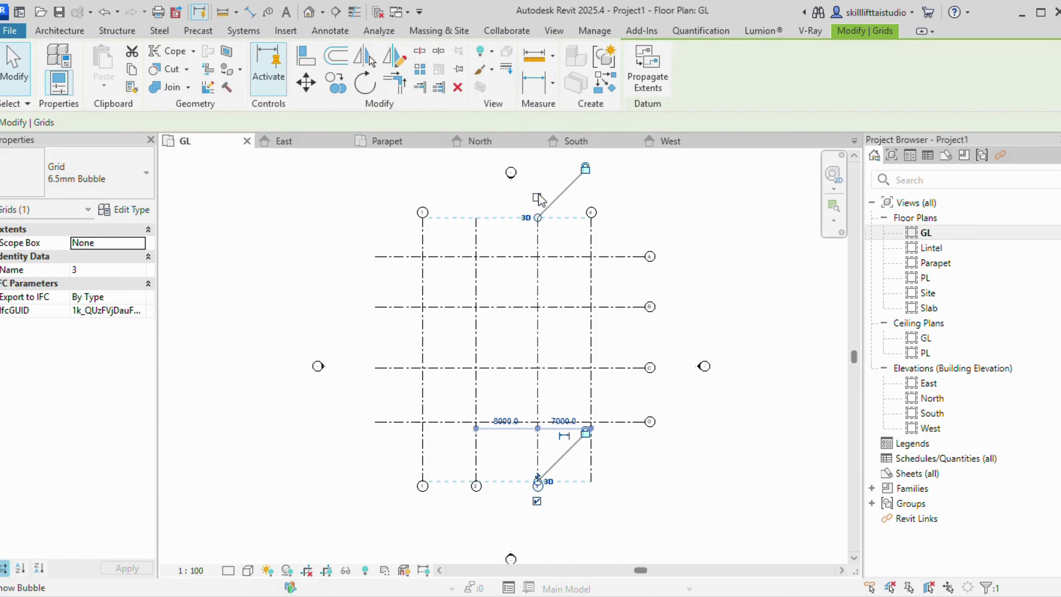
click(479, 220)
click(476, 196)
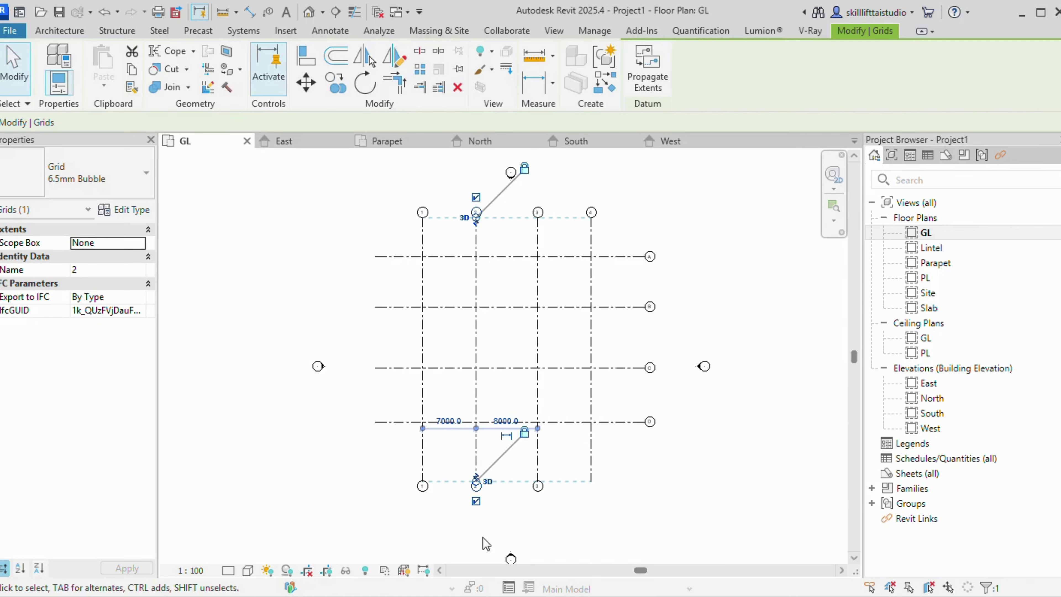
click(476, 501)
click(538, 487)
click(537, 501)
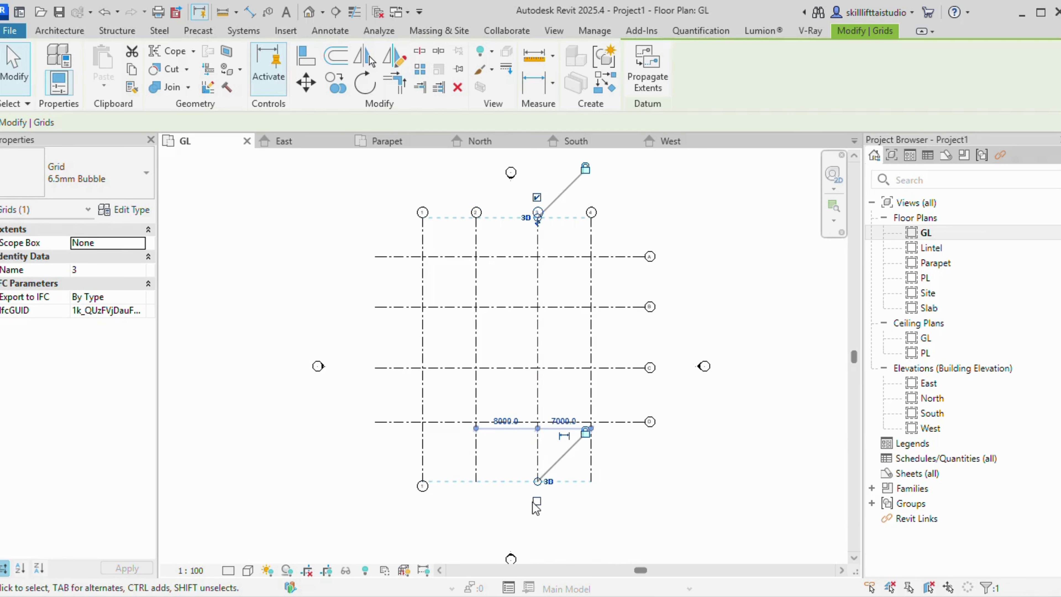
Hide grid 1's bubble at its lower end and clear the selection
click(429, 490)
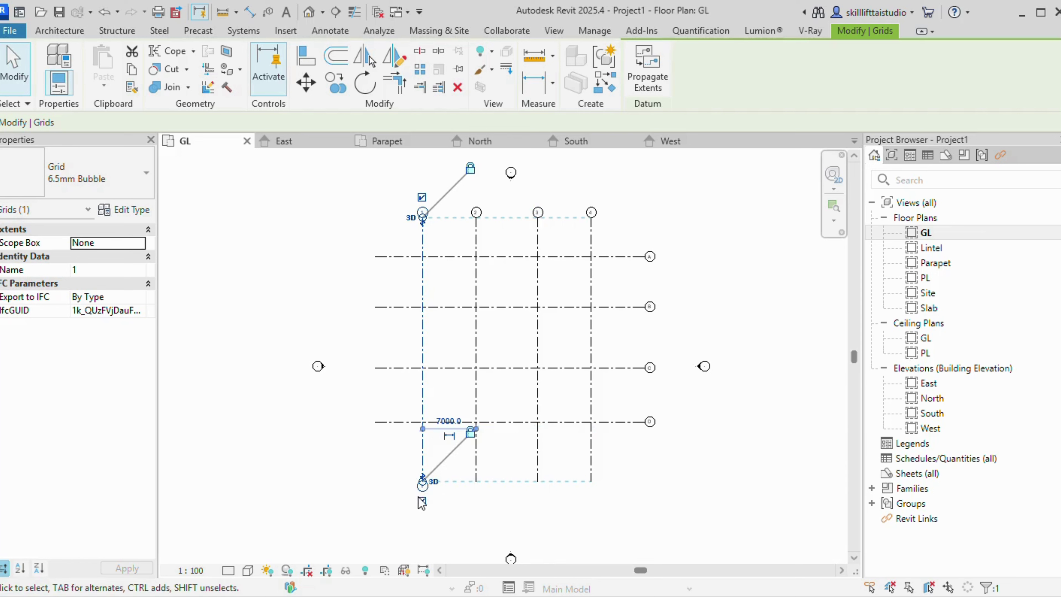
click(426, 502)
click(484, 528)
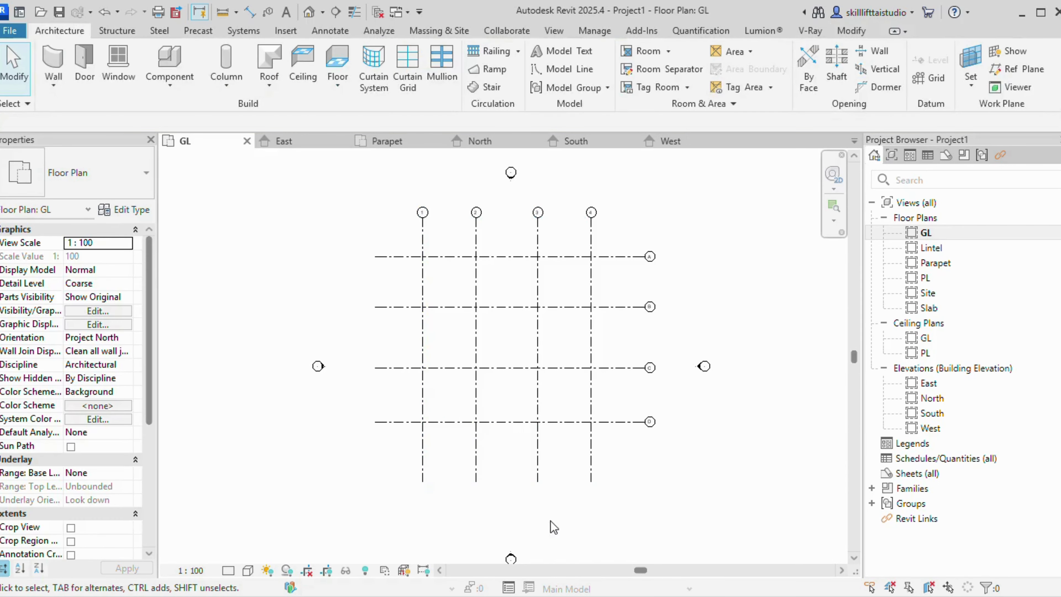
scroll(518, 416, up, 2)
scroll(516, 422, down, 4)
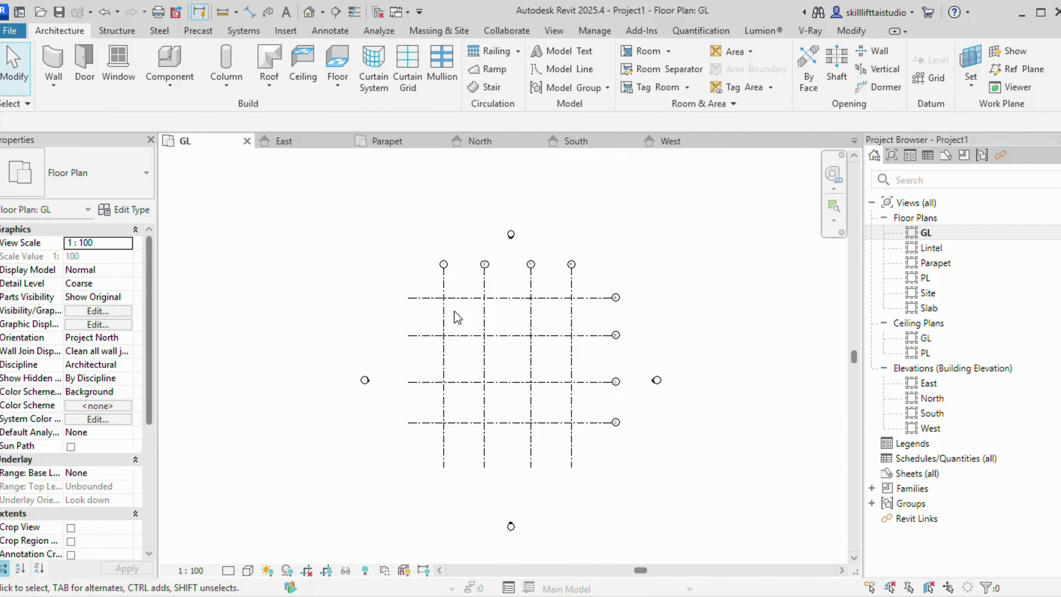